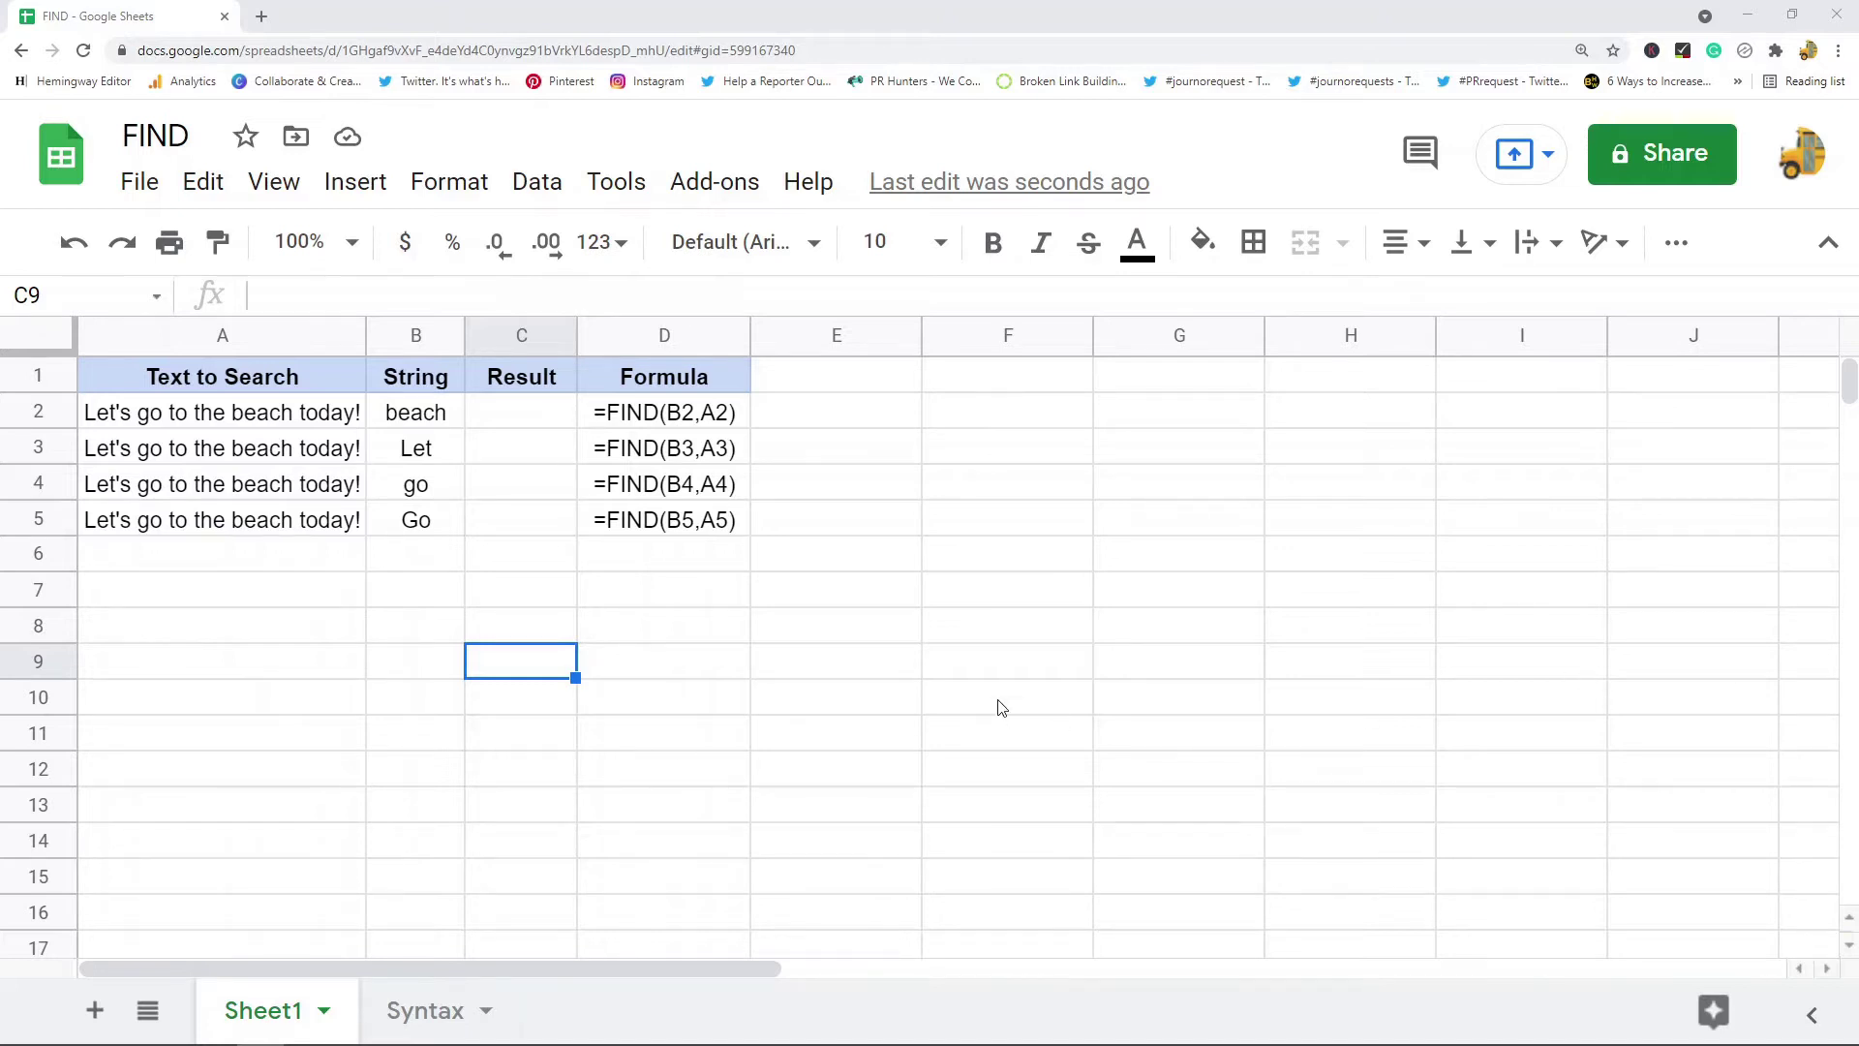
Review the Syntax sheet's explanations of FIND's search_for, text_to_search and starting_at arguments.
left_click(426, 1010)
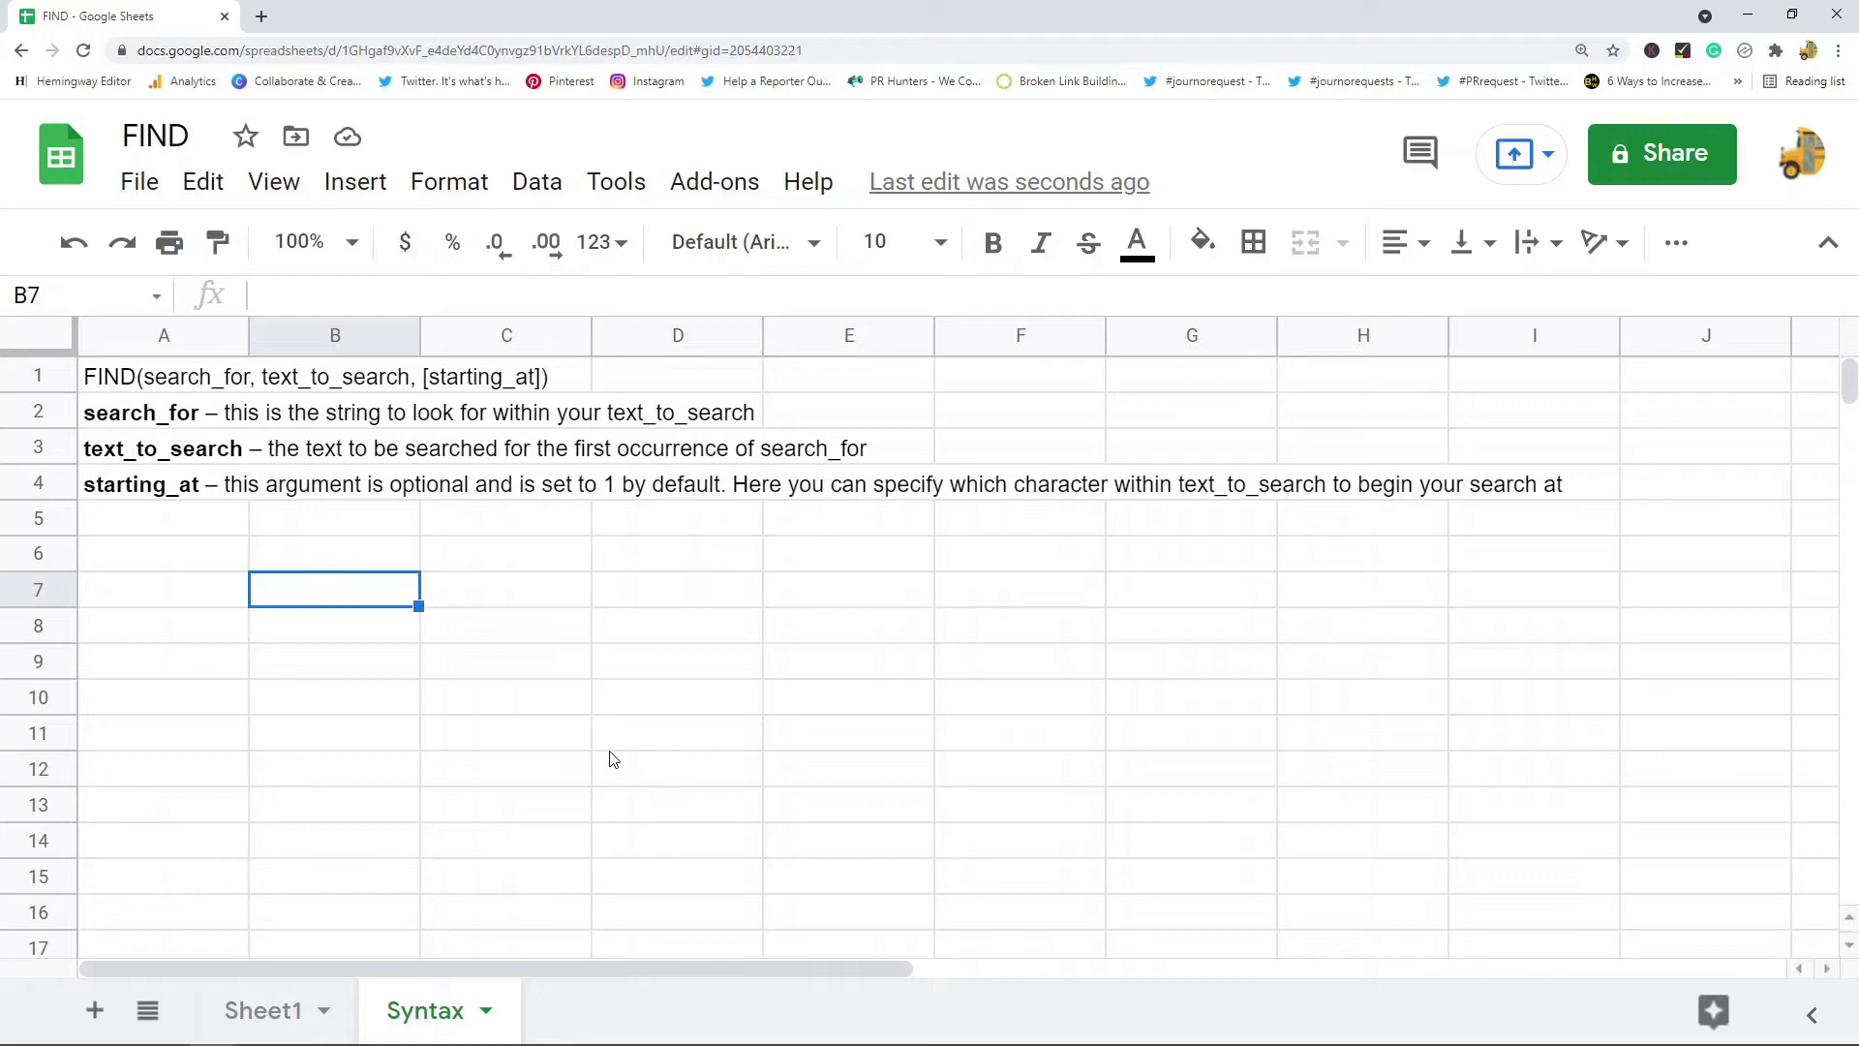
left_click(157, 418)
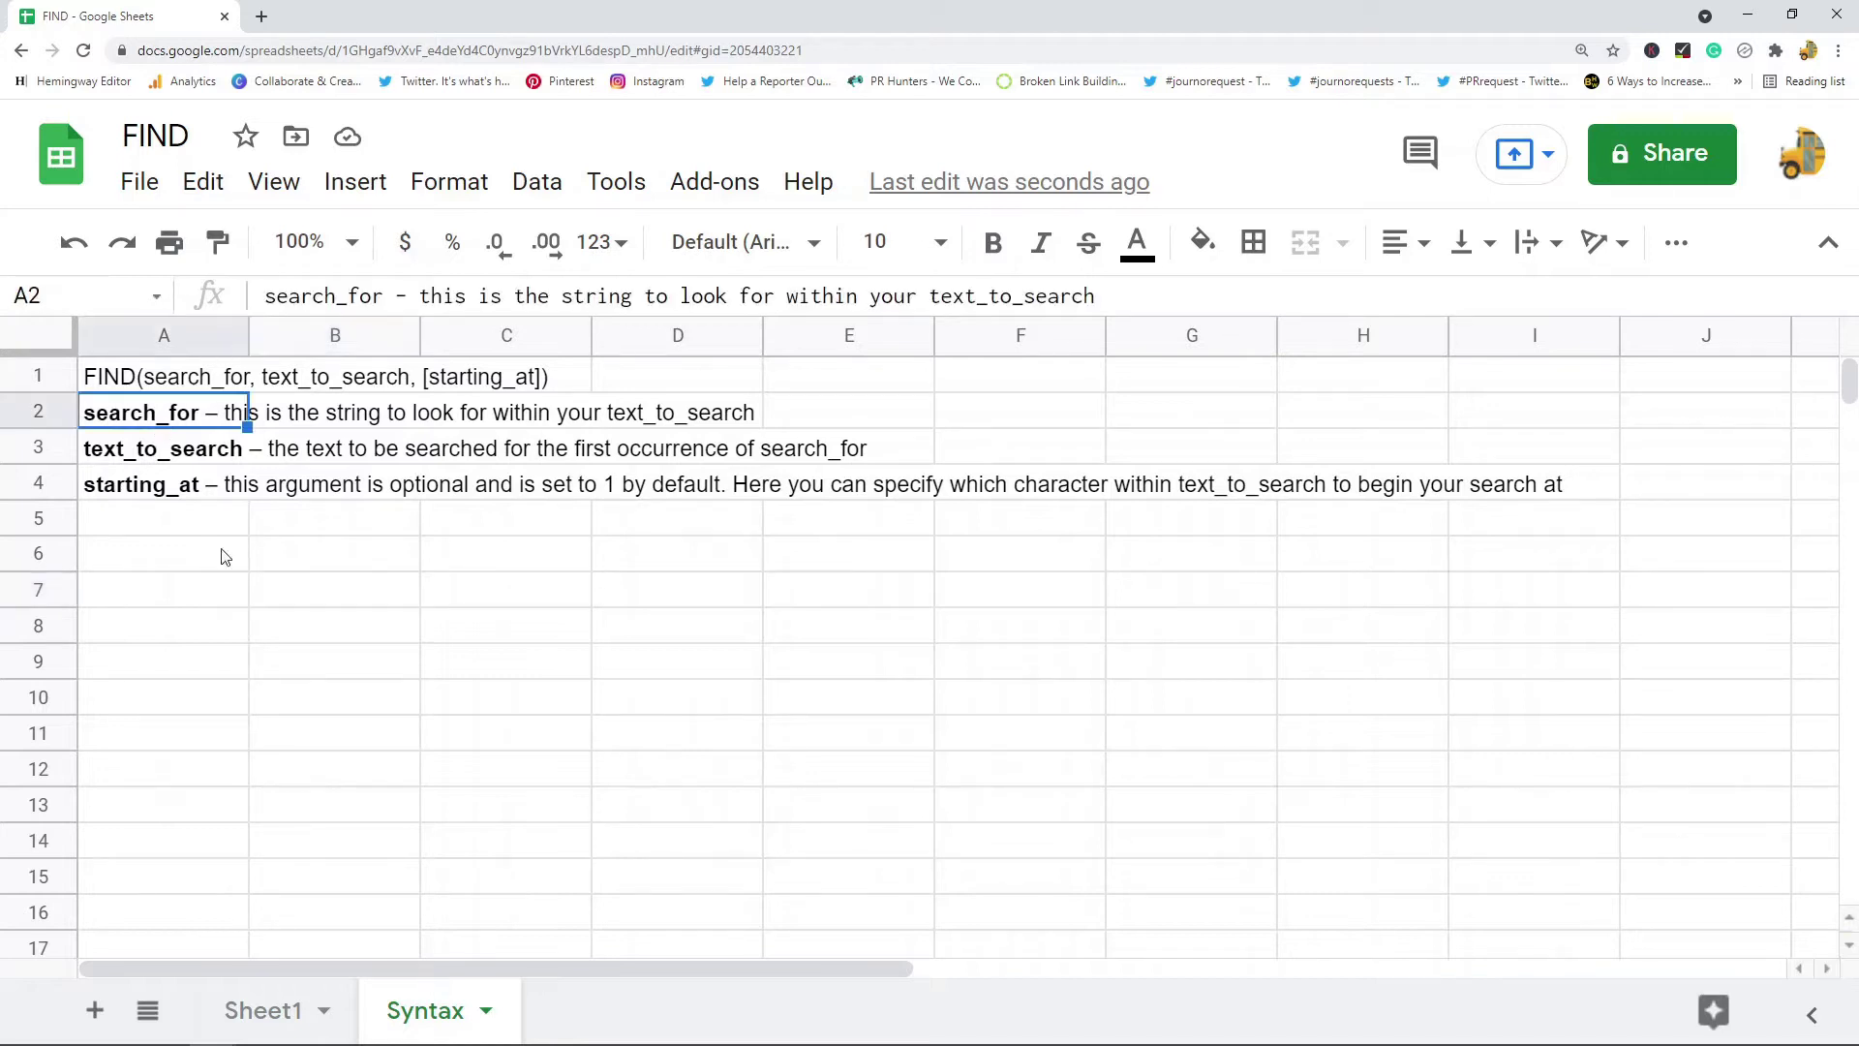
left_click(371, 672)
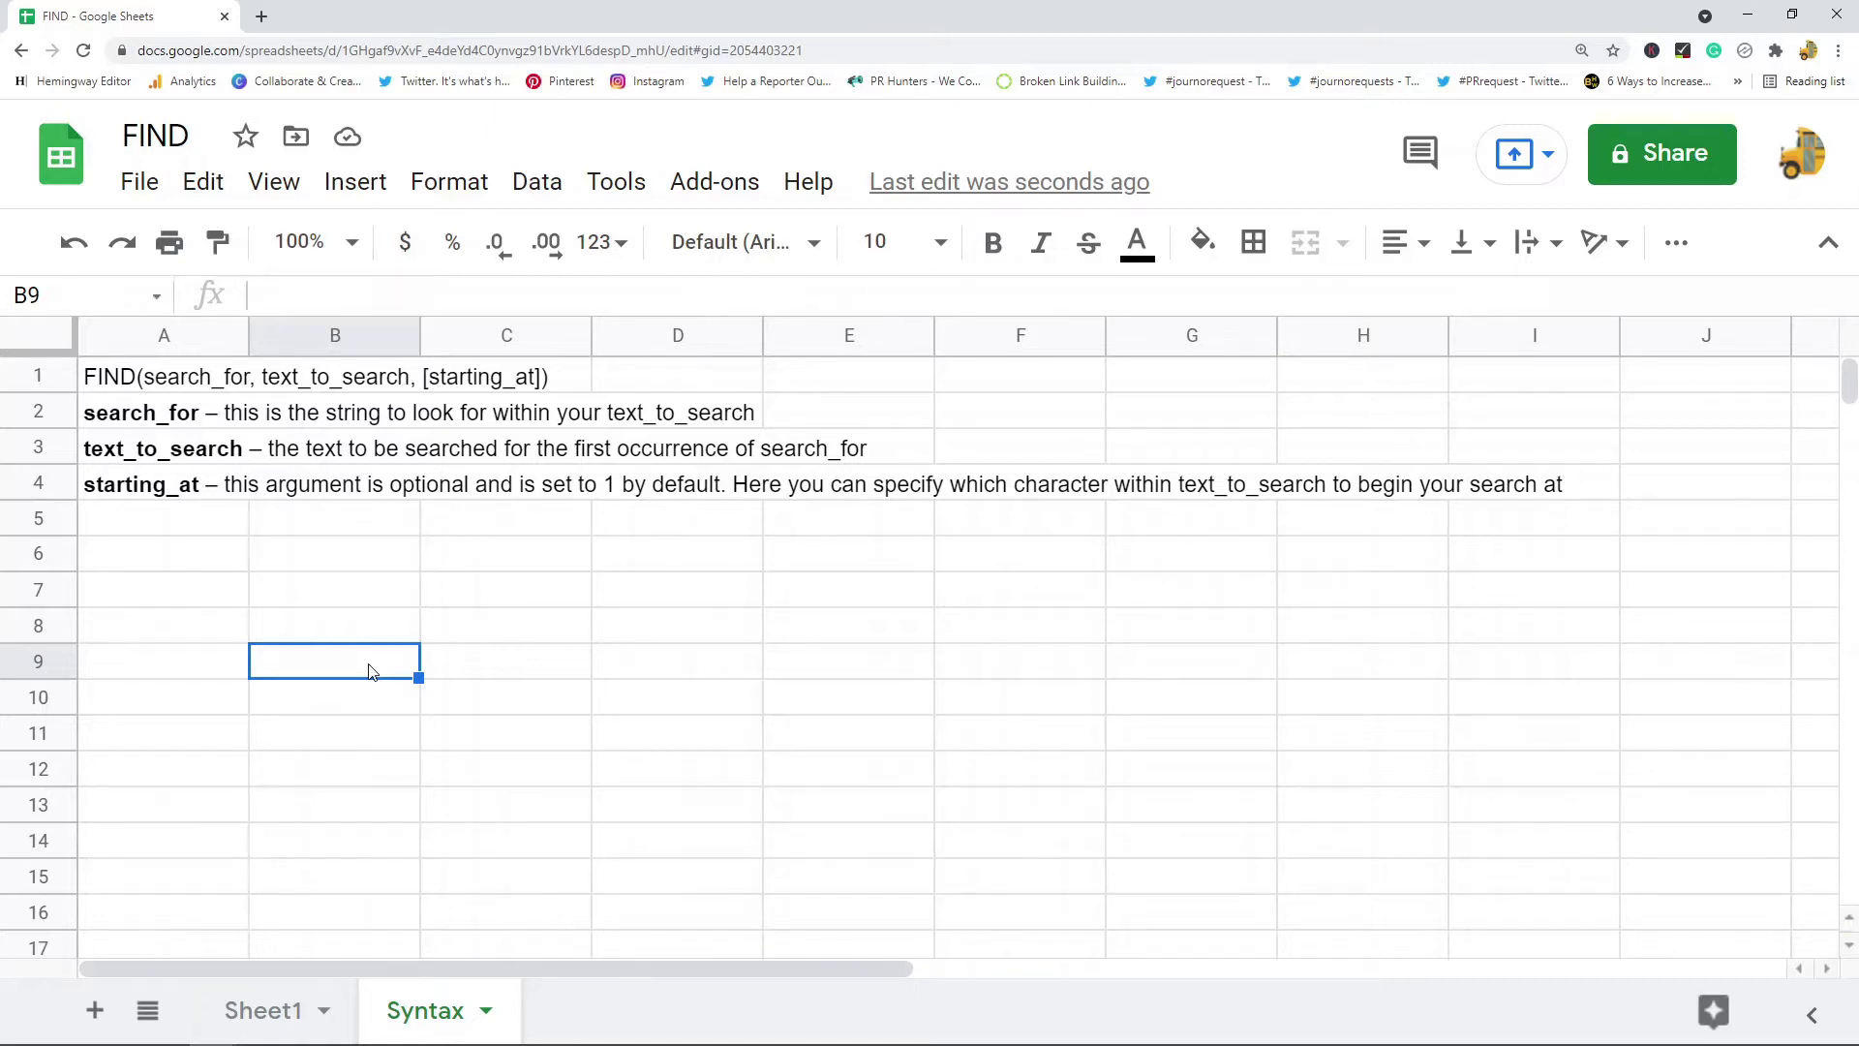
left_click(205, 455)
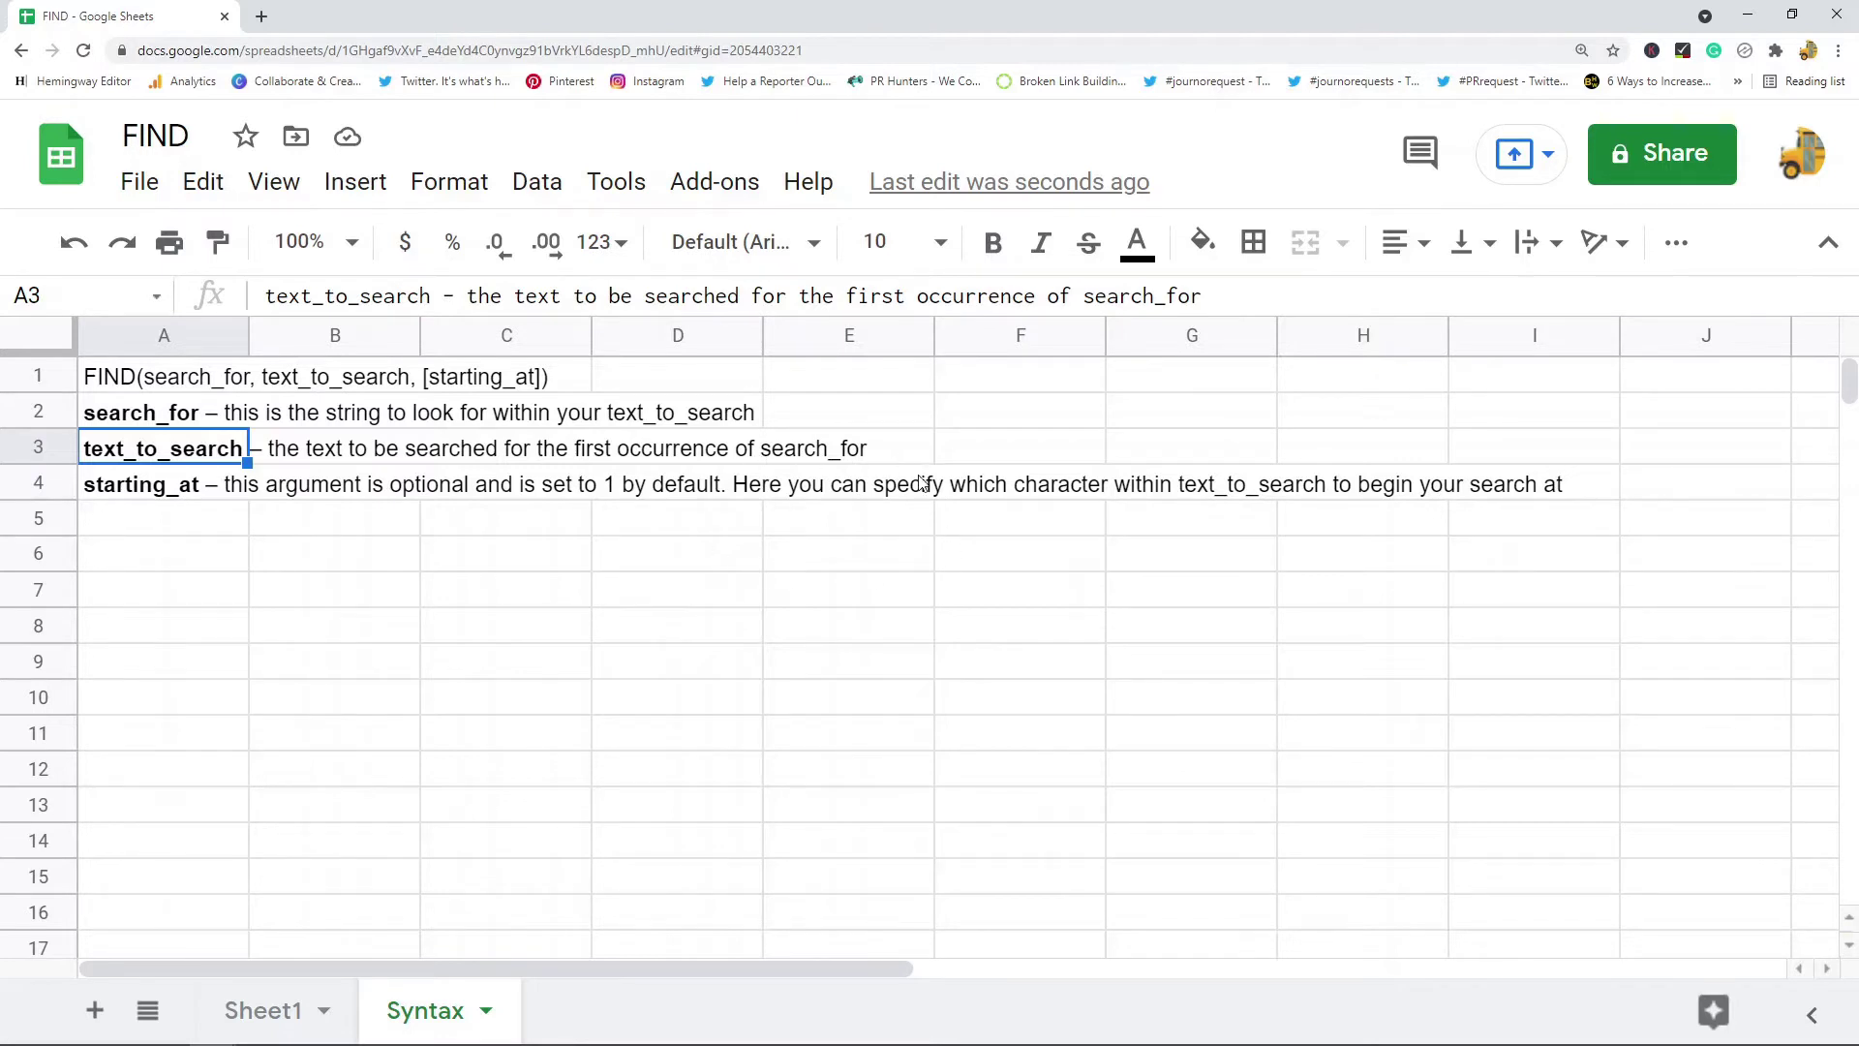
left_click(178, 498)
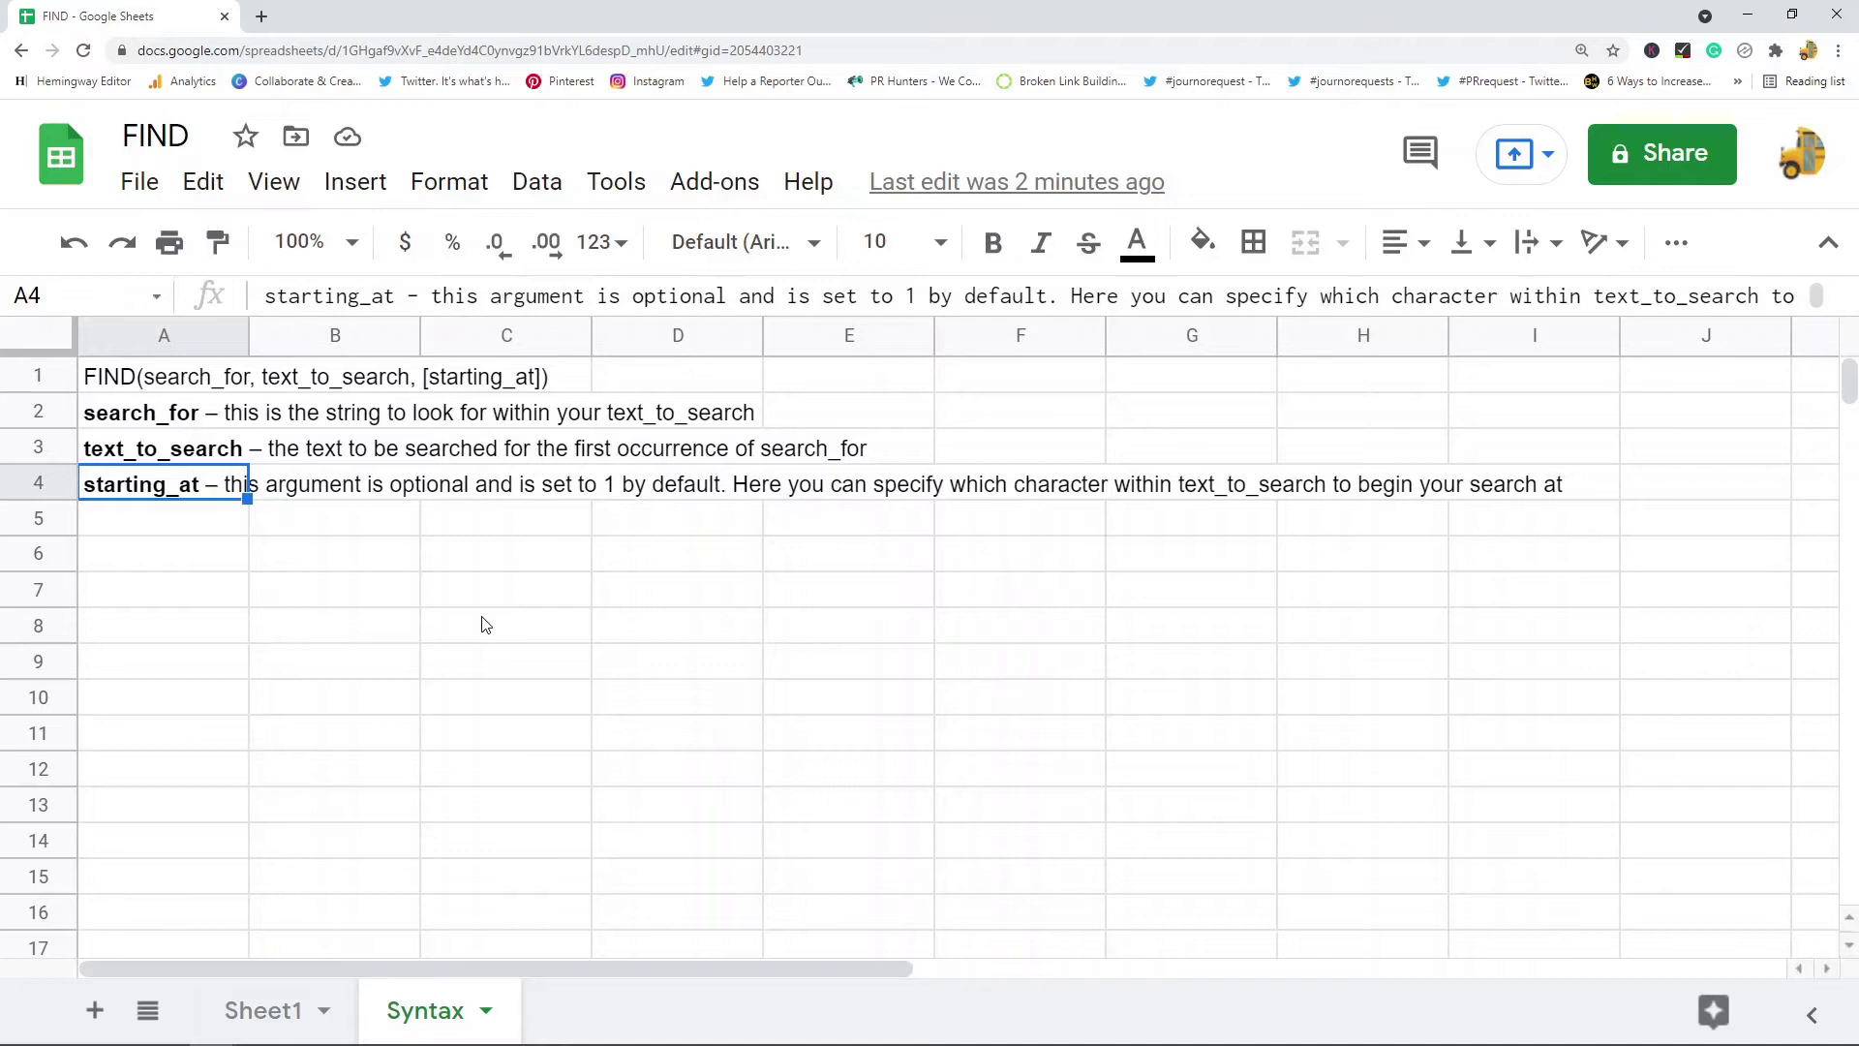
Paste the FIND syntax line from Syntax A1 into Sheet1 cell A10 as values only.
left_click(171, 385)
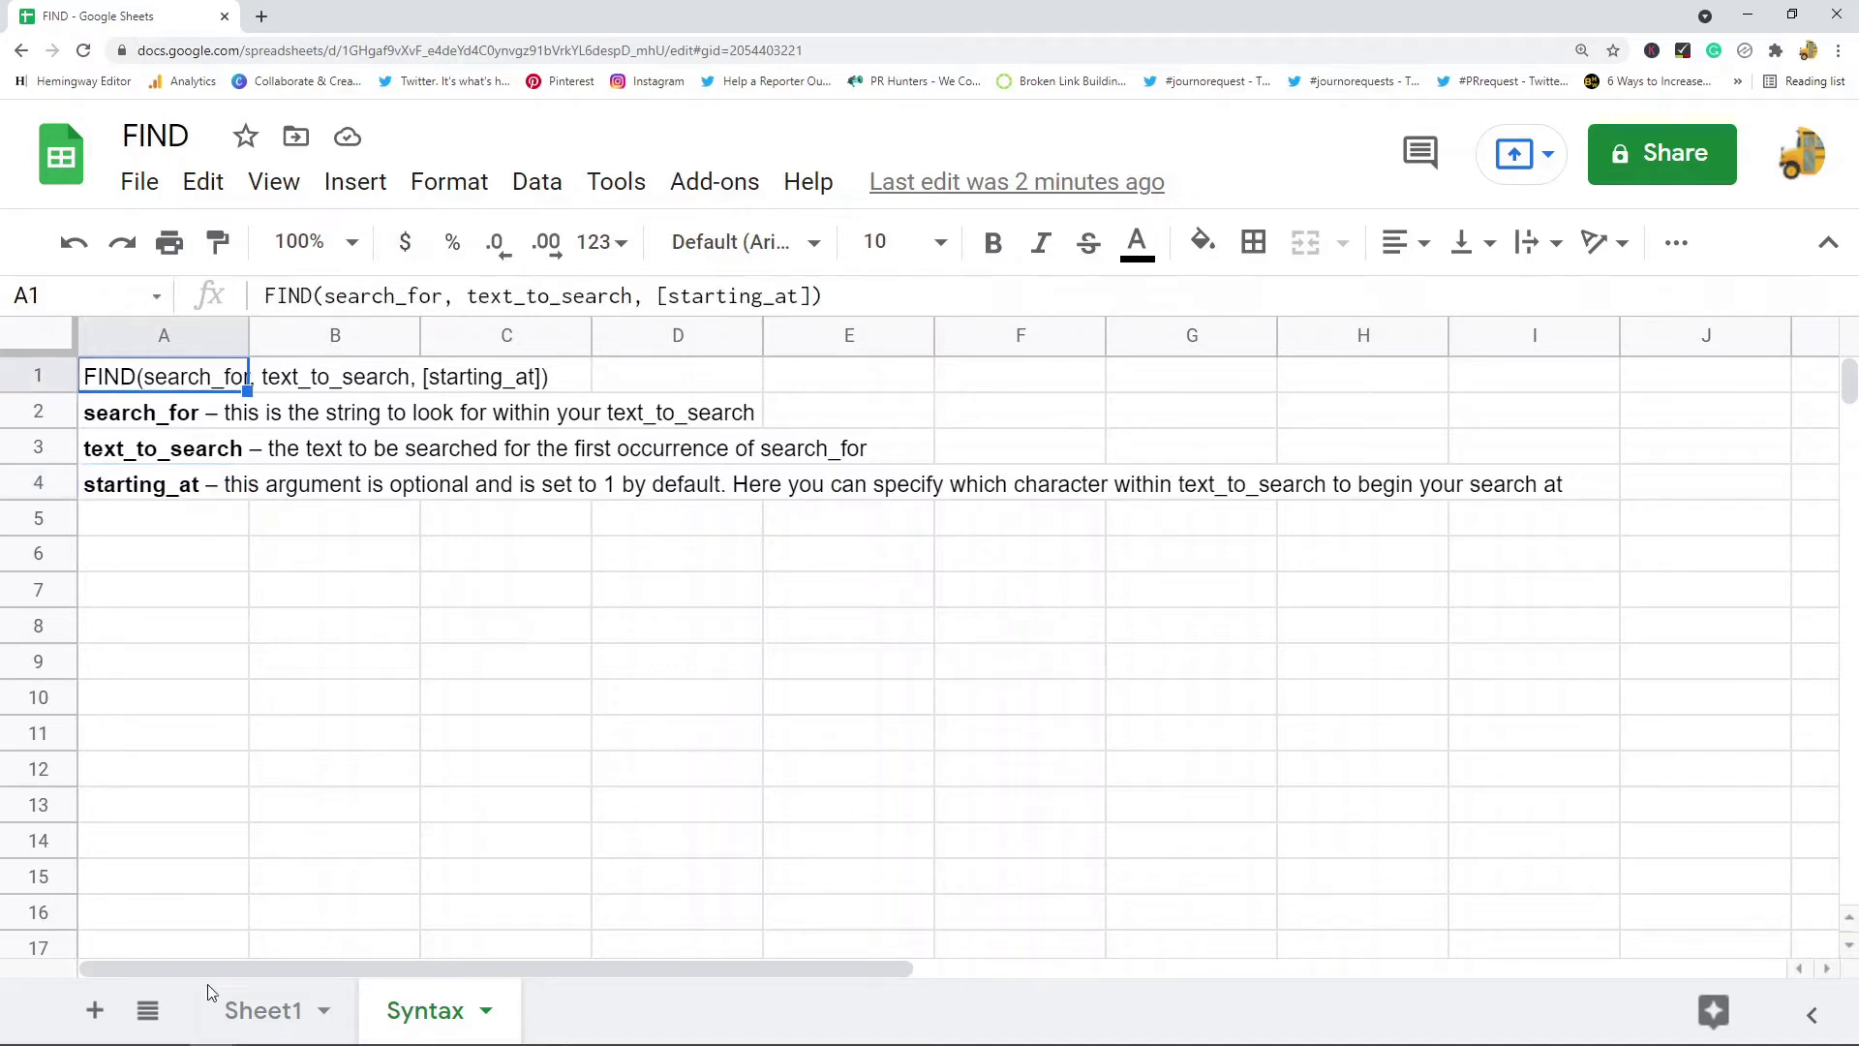
left_click(257, 1010)
right_click(155, 701)
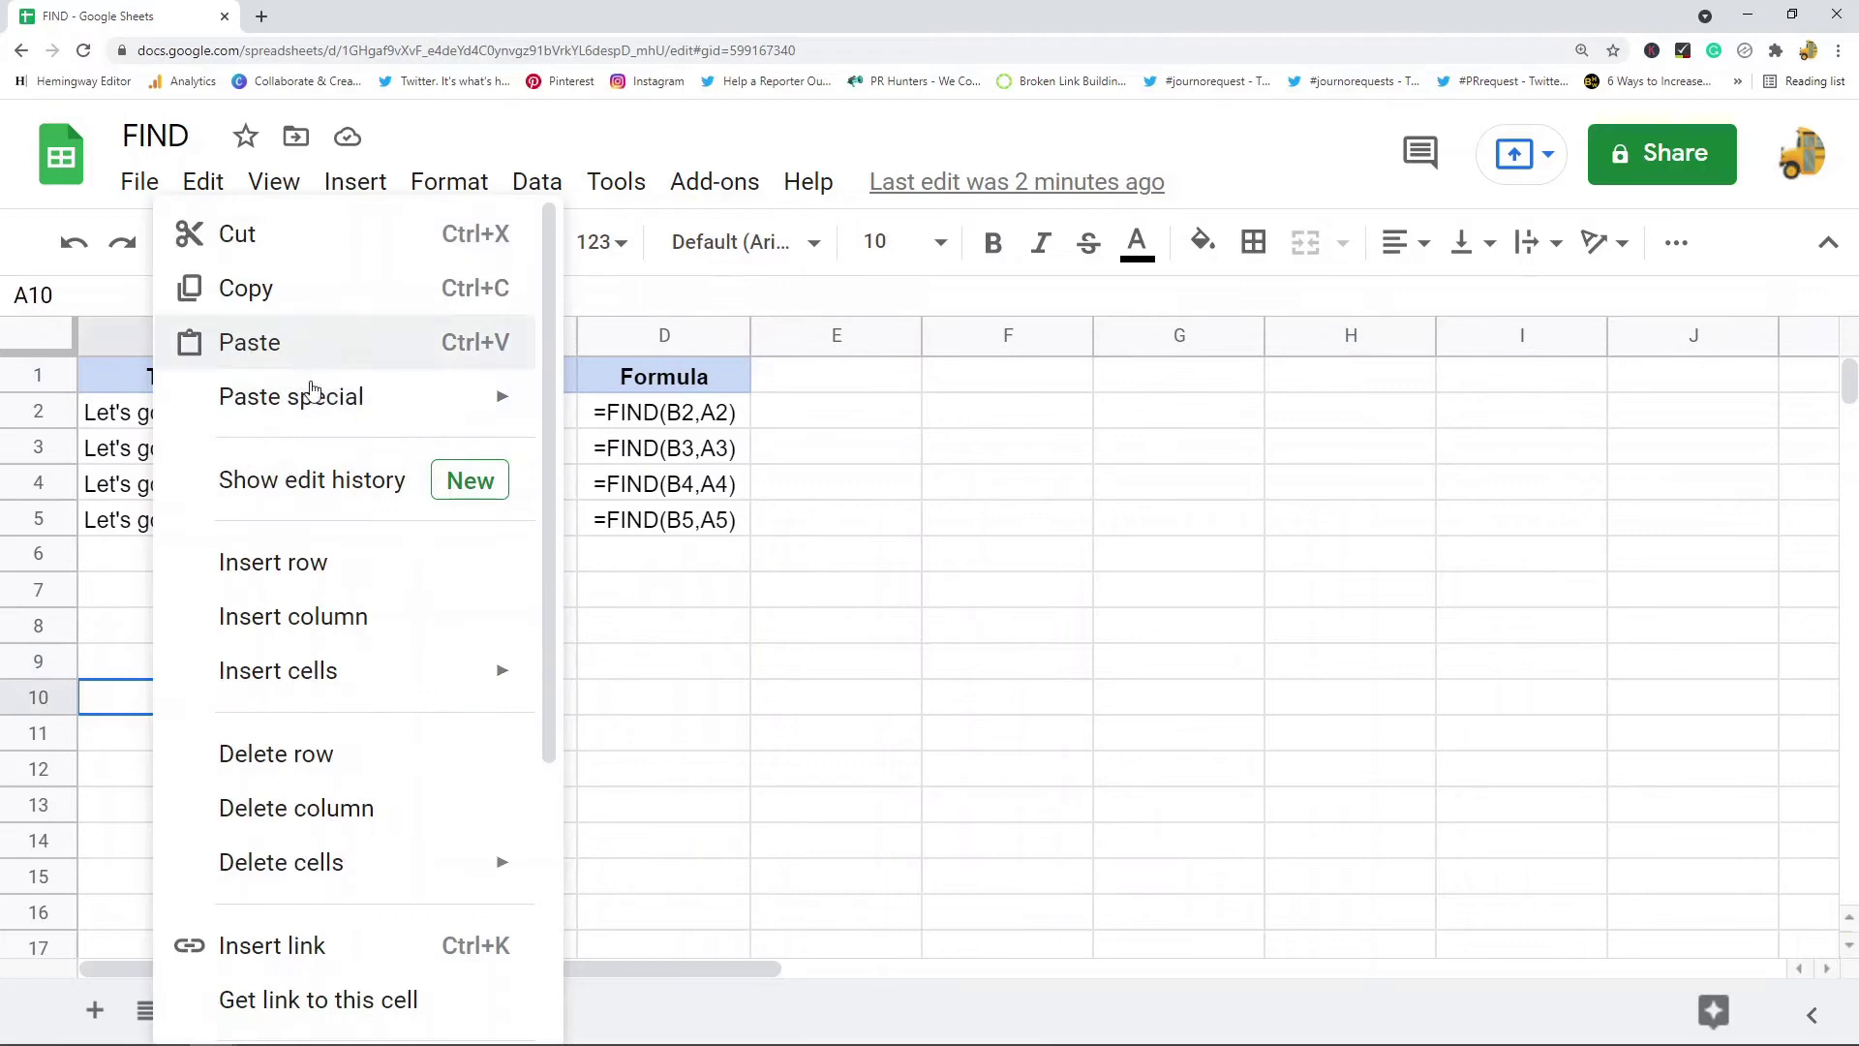
mouse_move(312, 389)
left_click(602, 407)
left_click(939, 675)
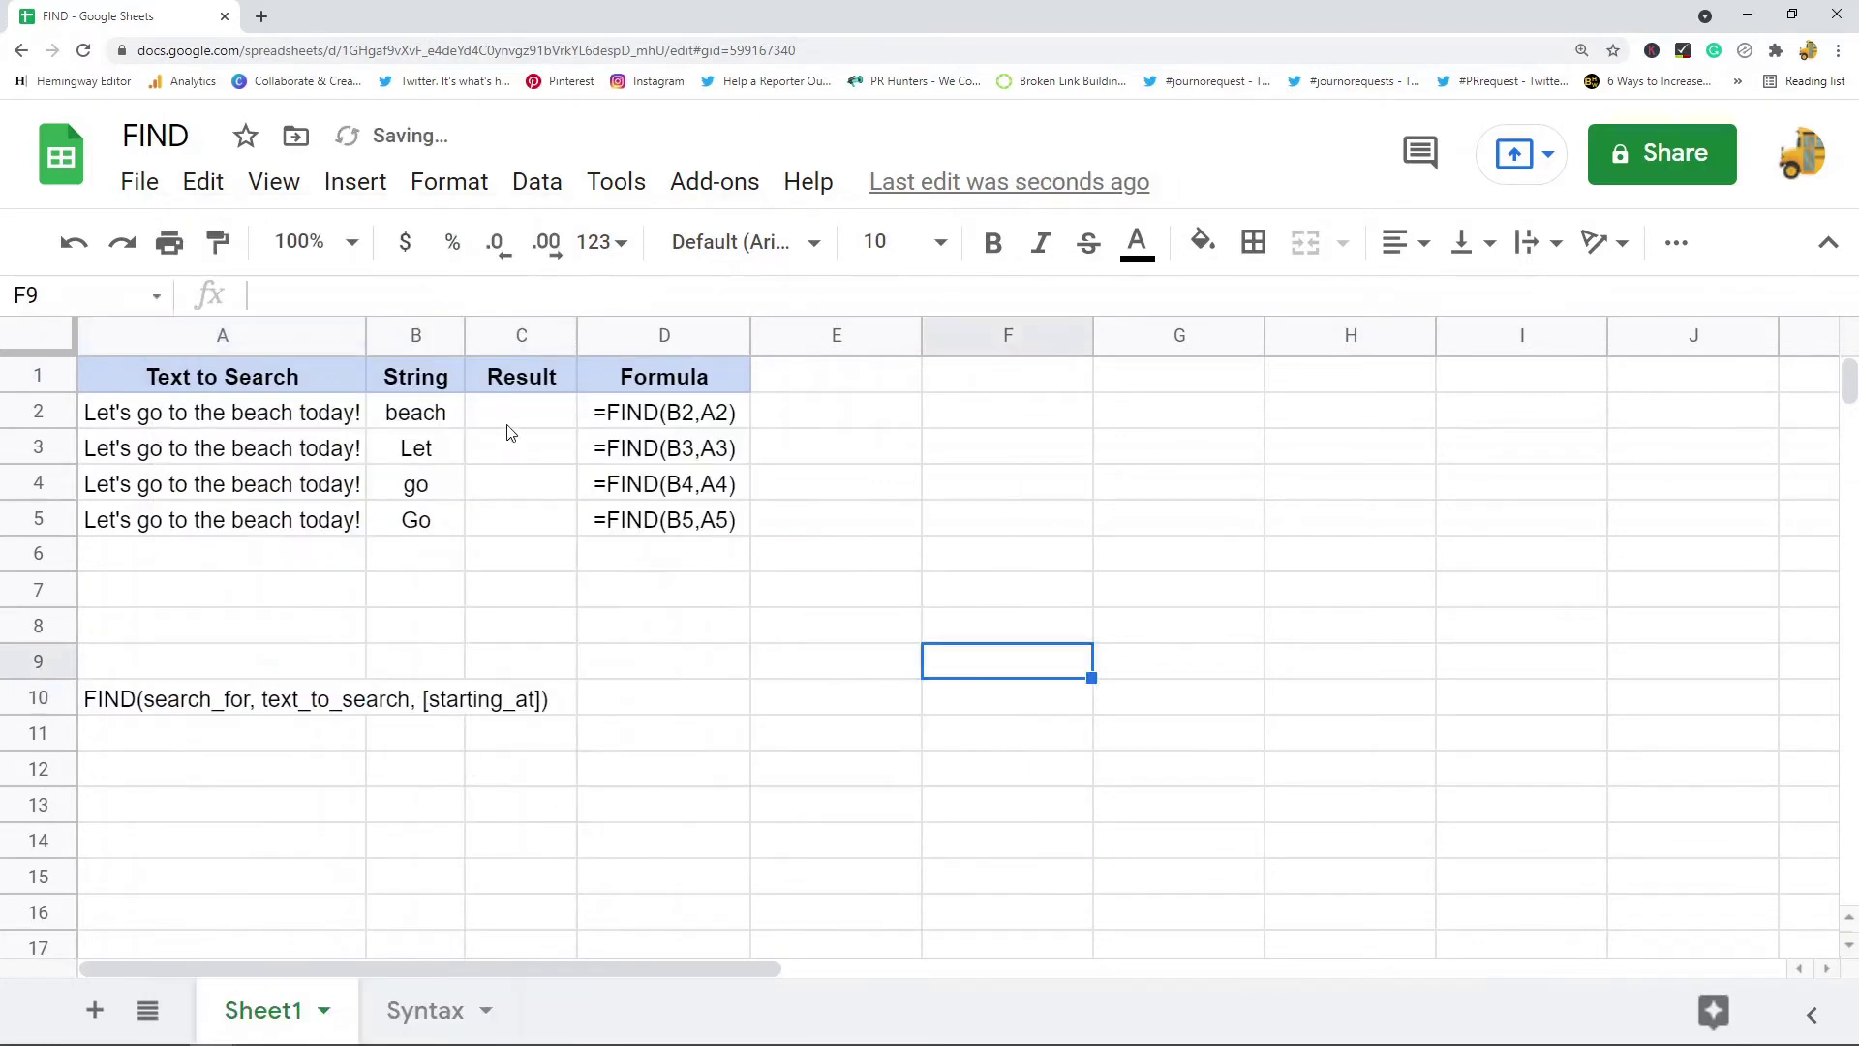
left_click(518, 414)
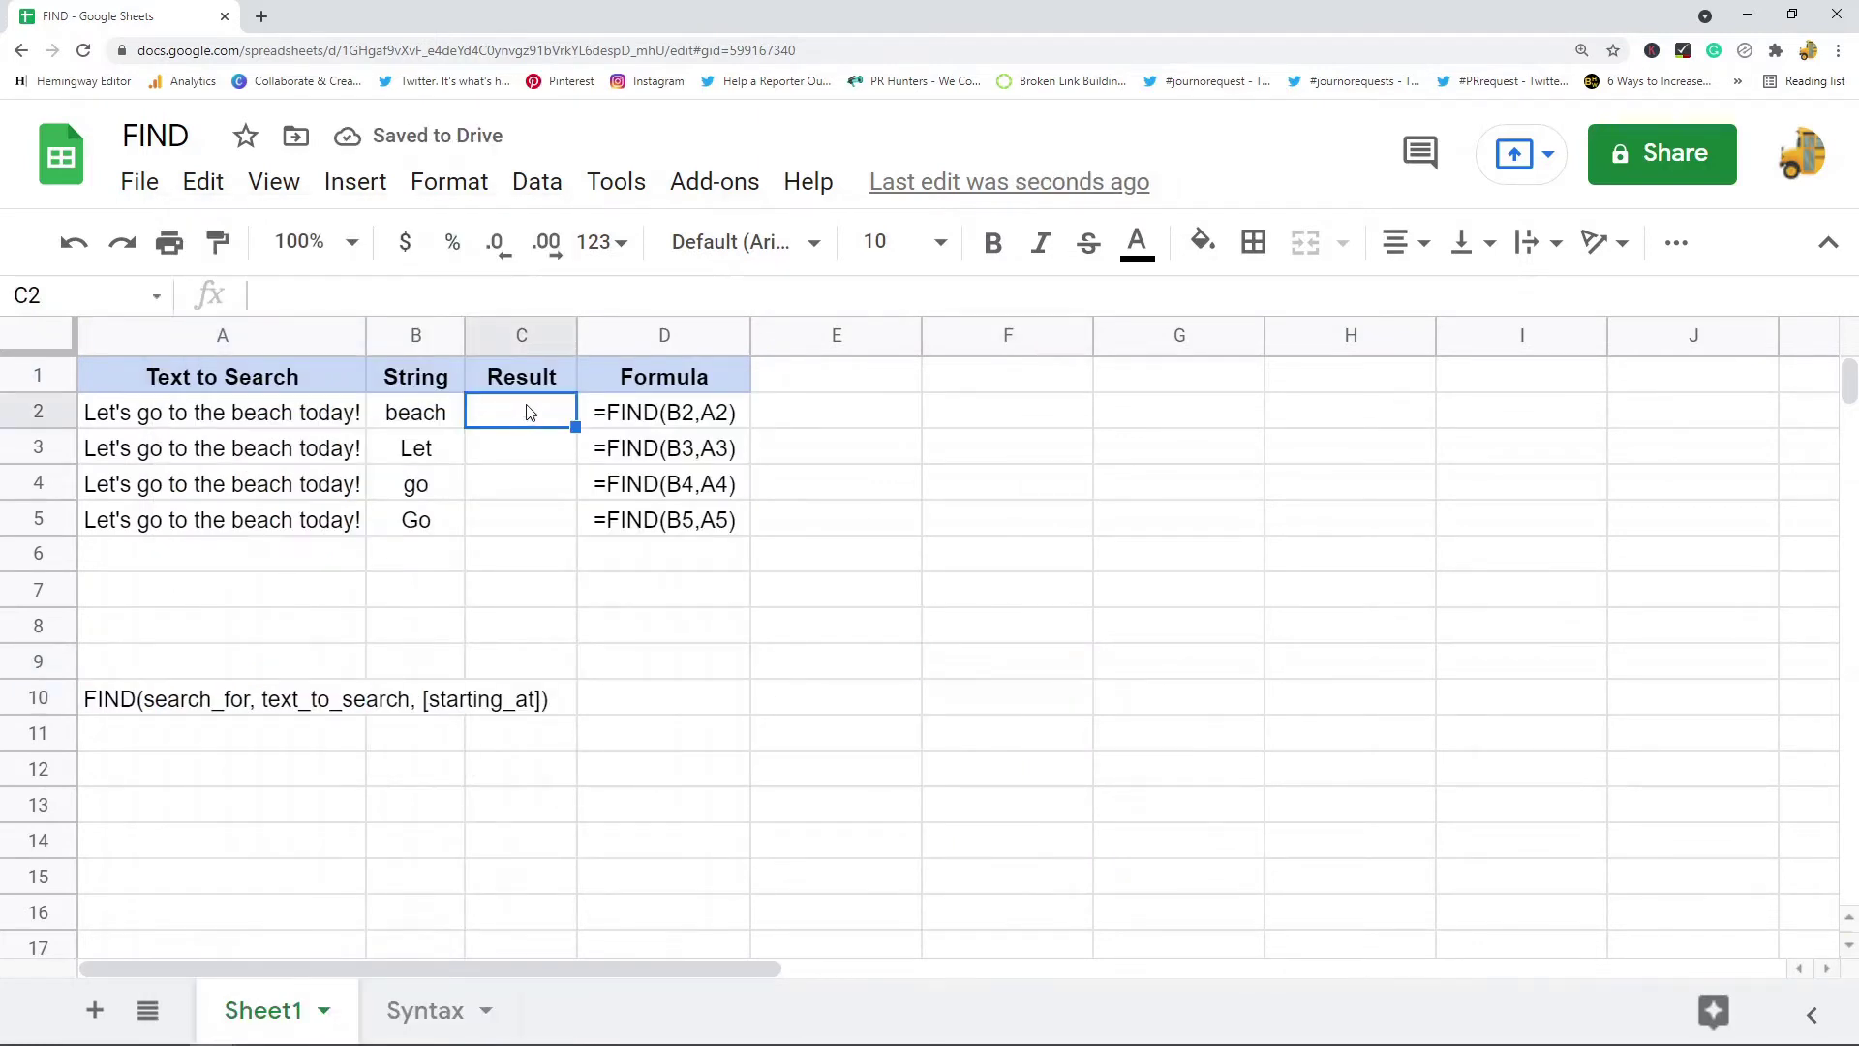
Enter =FIND(B2,A2) in C2 so the beach row returns 17.
type("=FIND(")
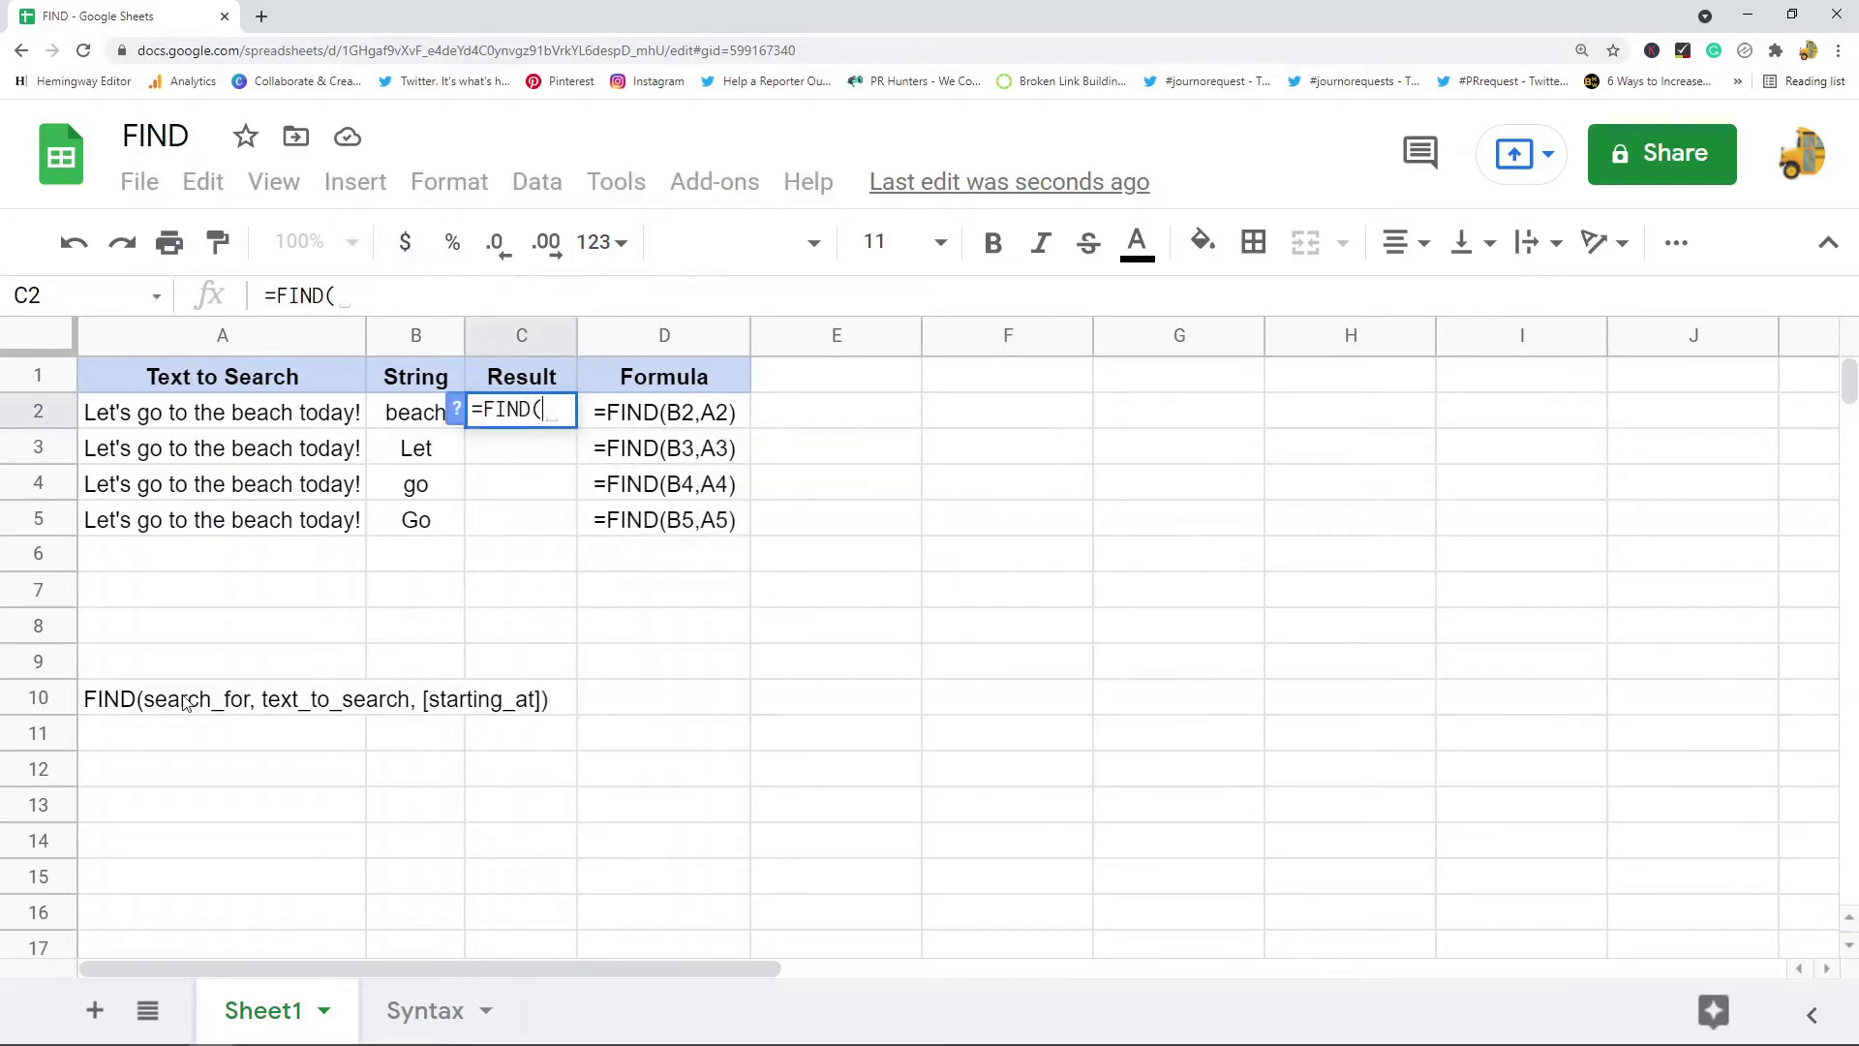
left_click(412, 424)
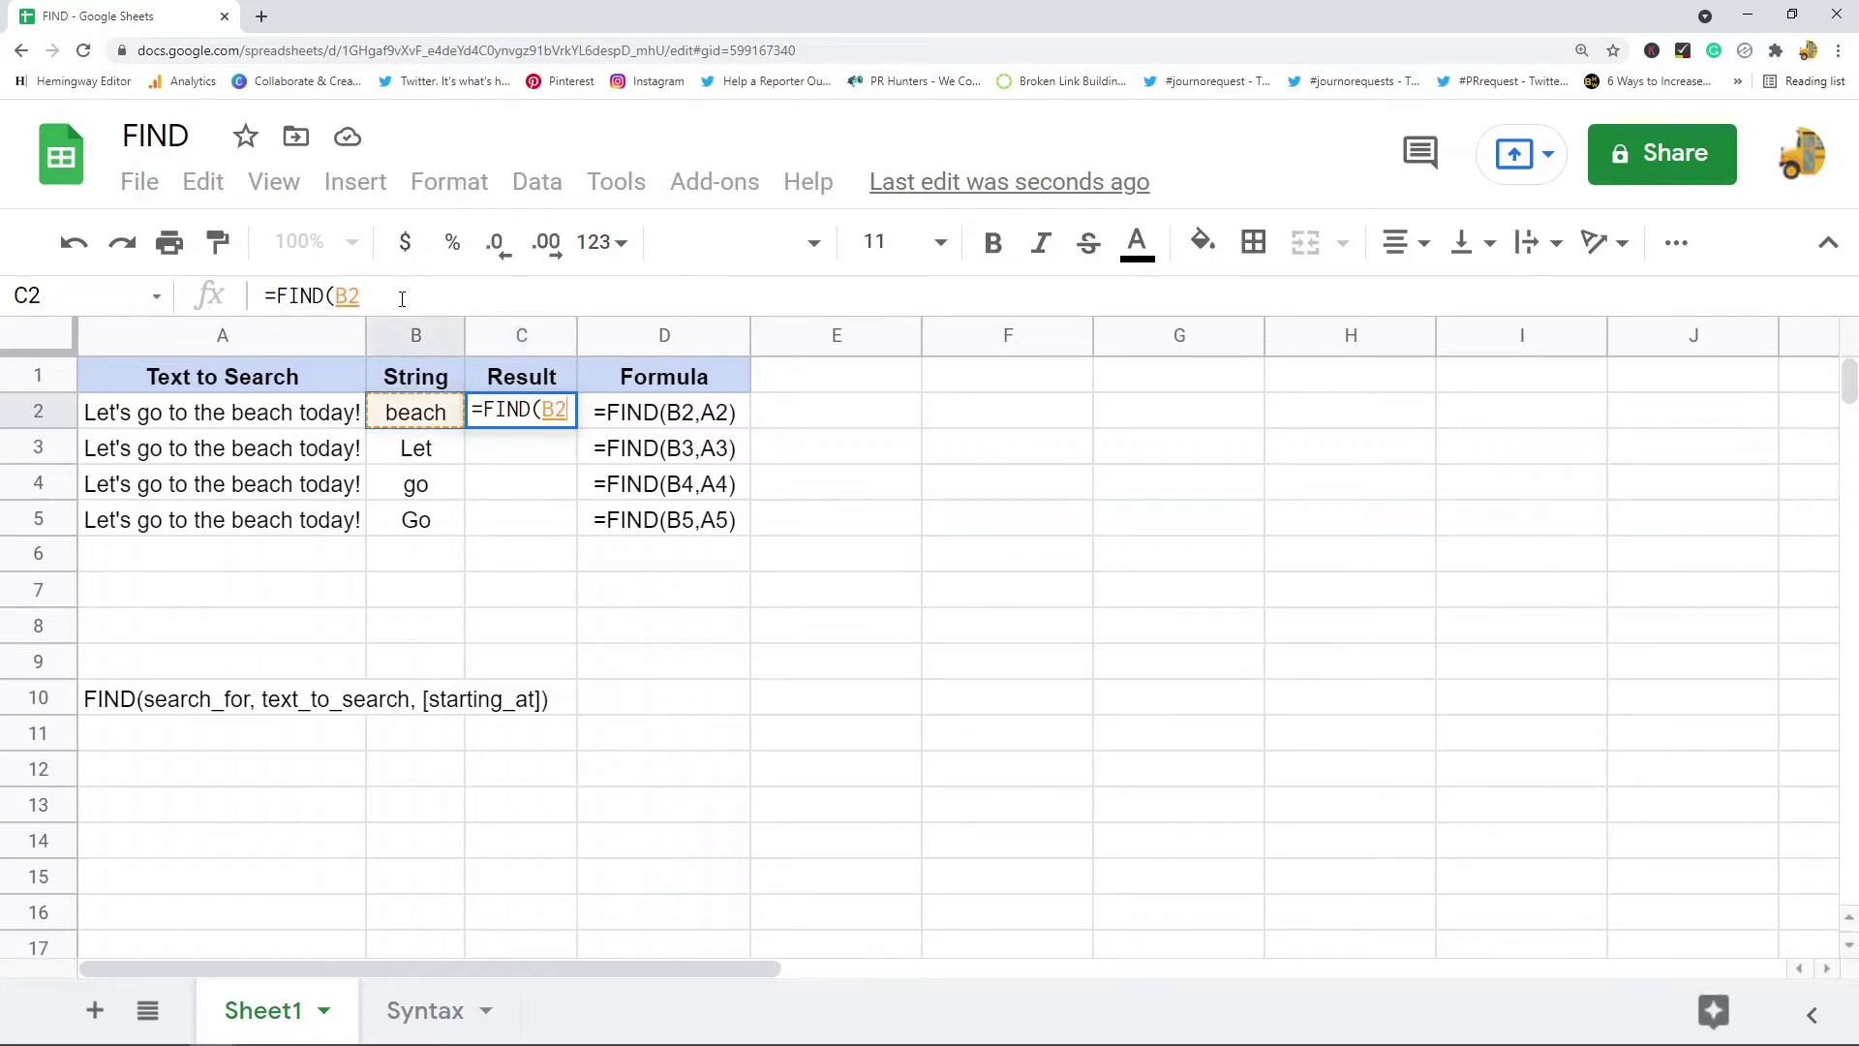
type(",")
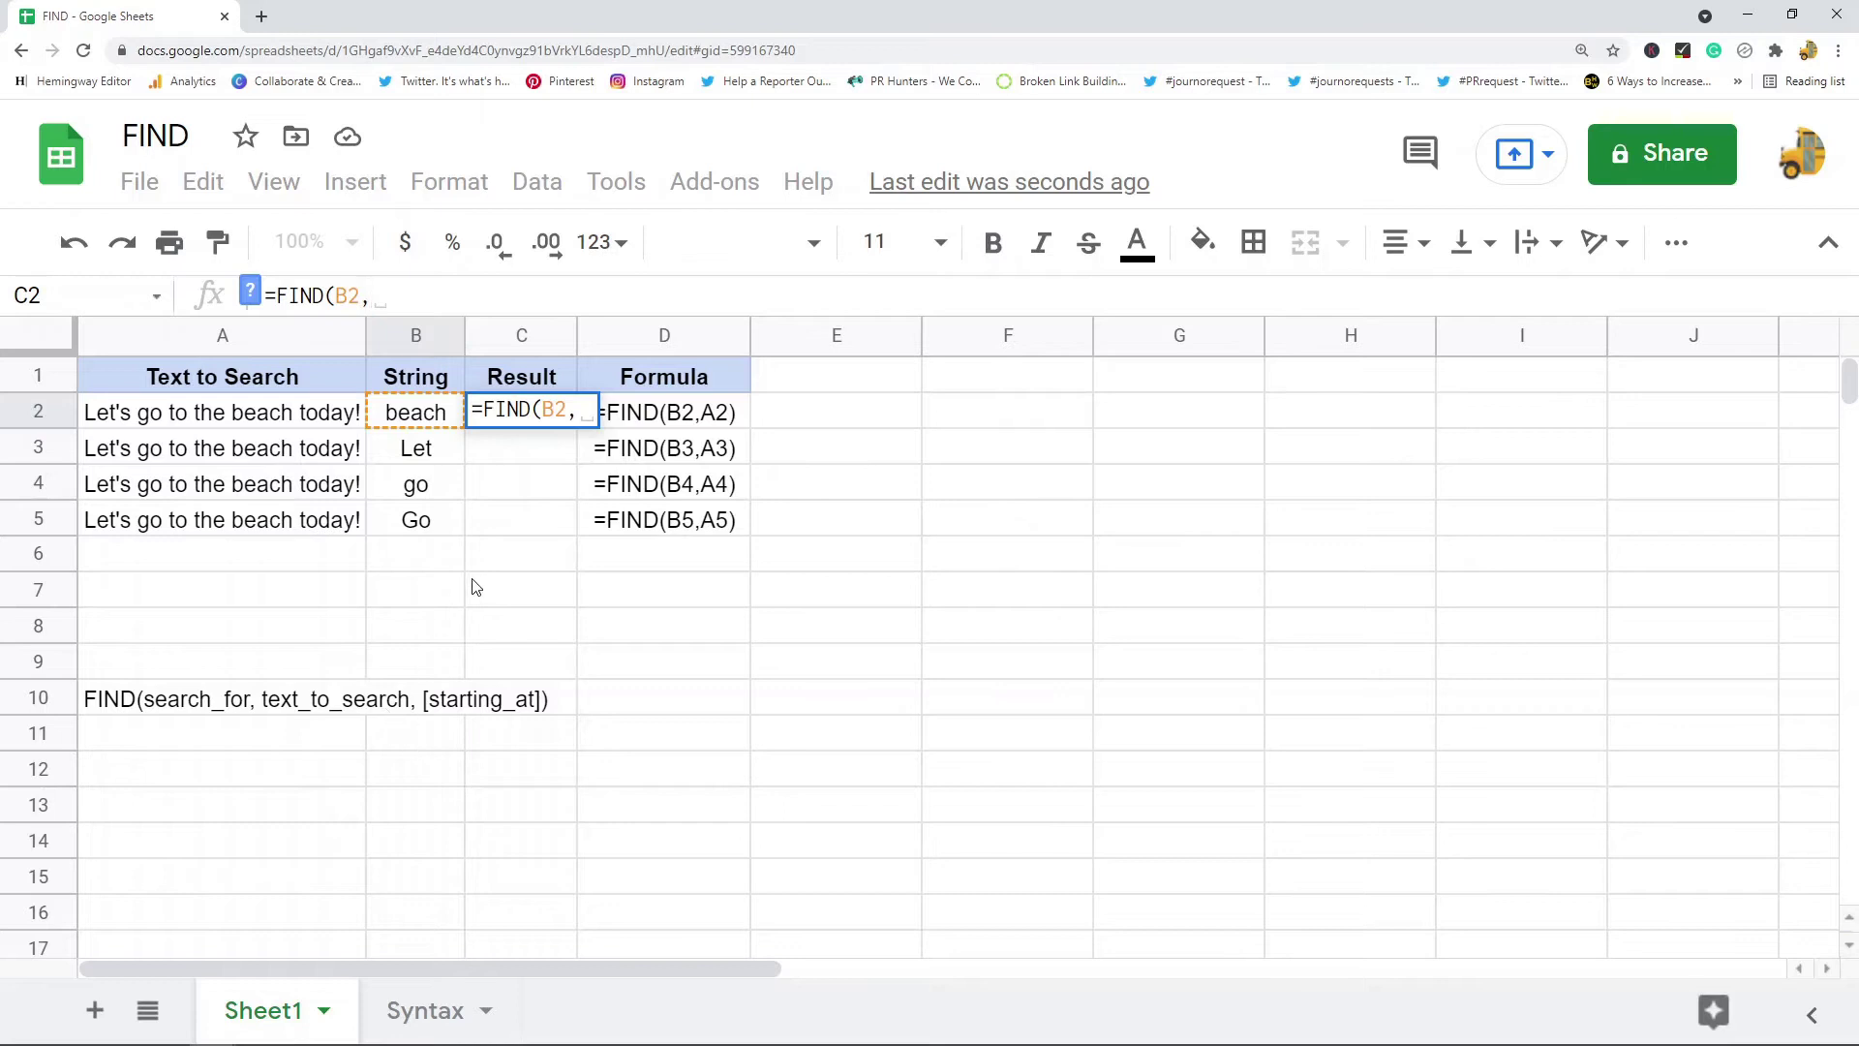
left_click(237, 414)
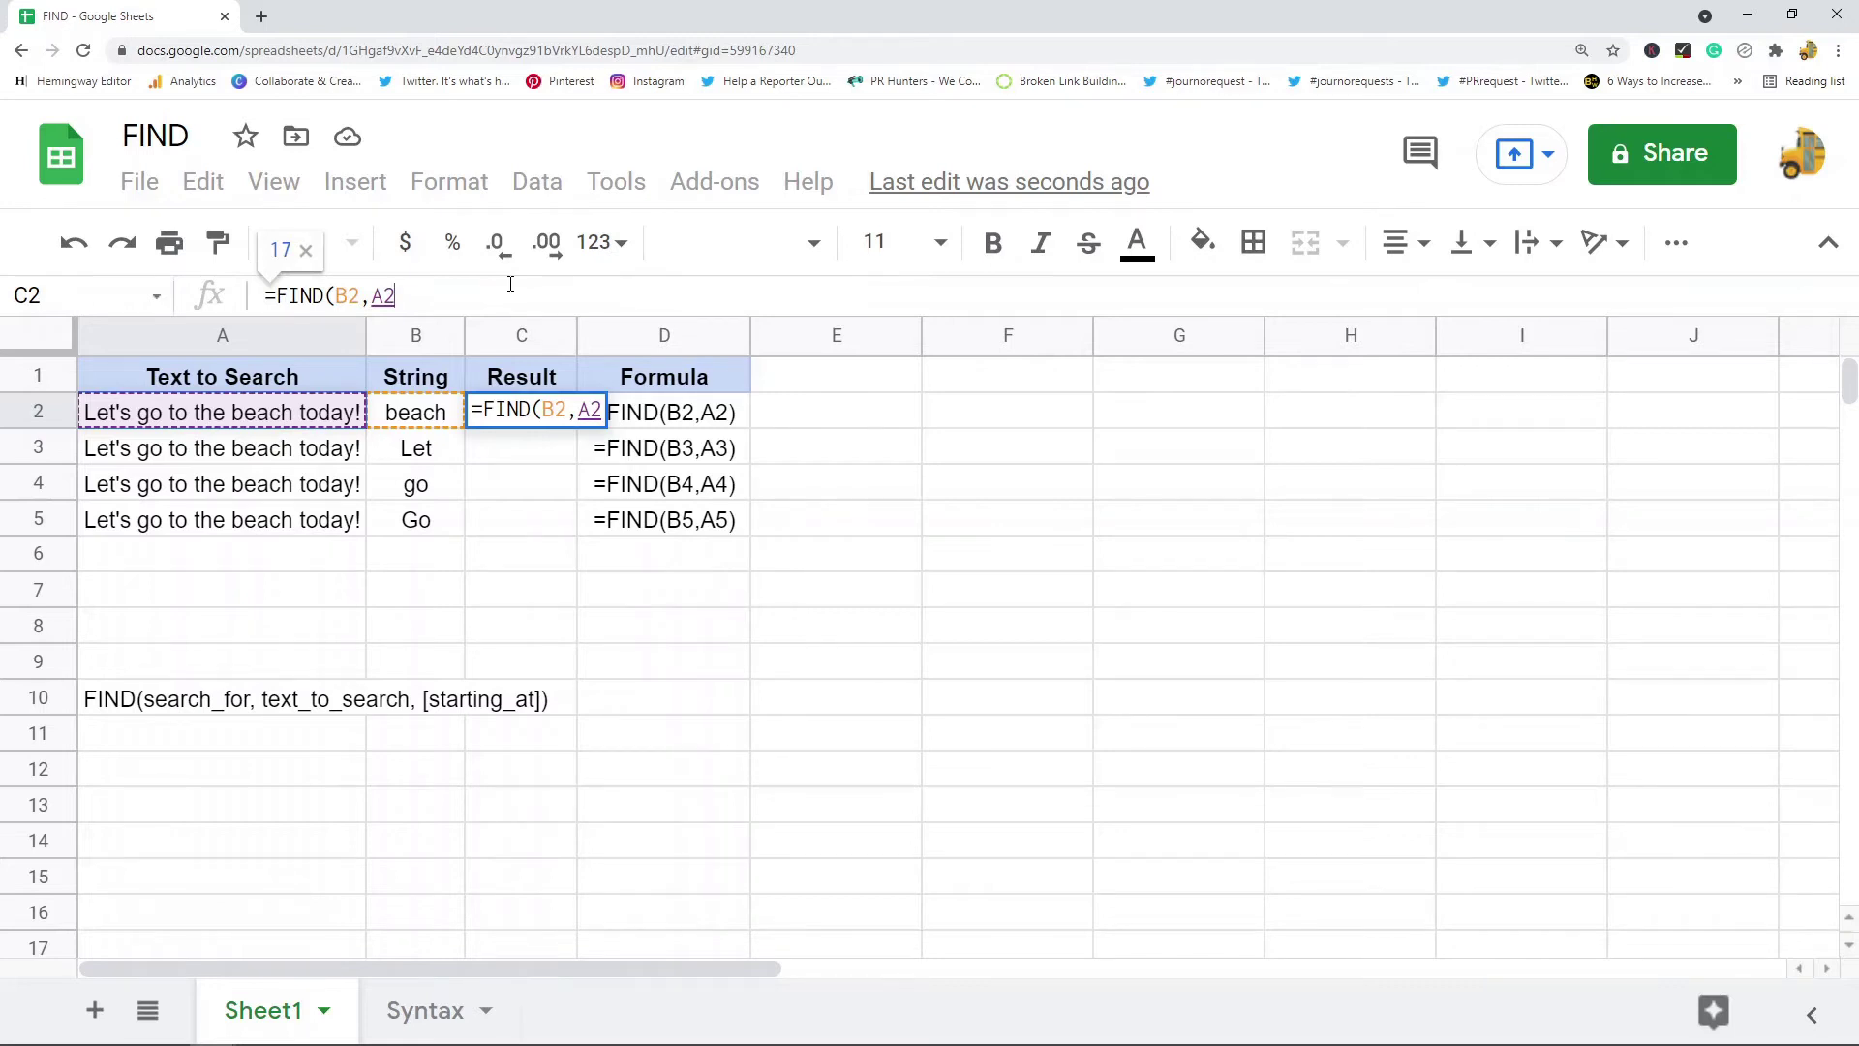
type(")")
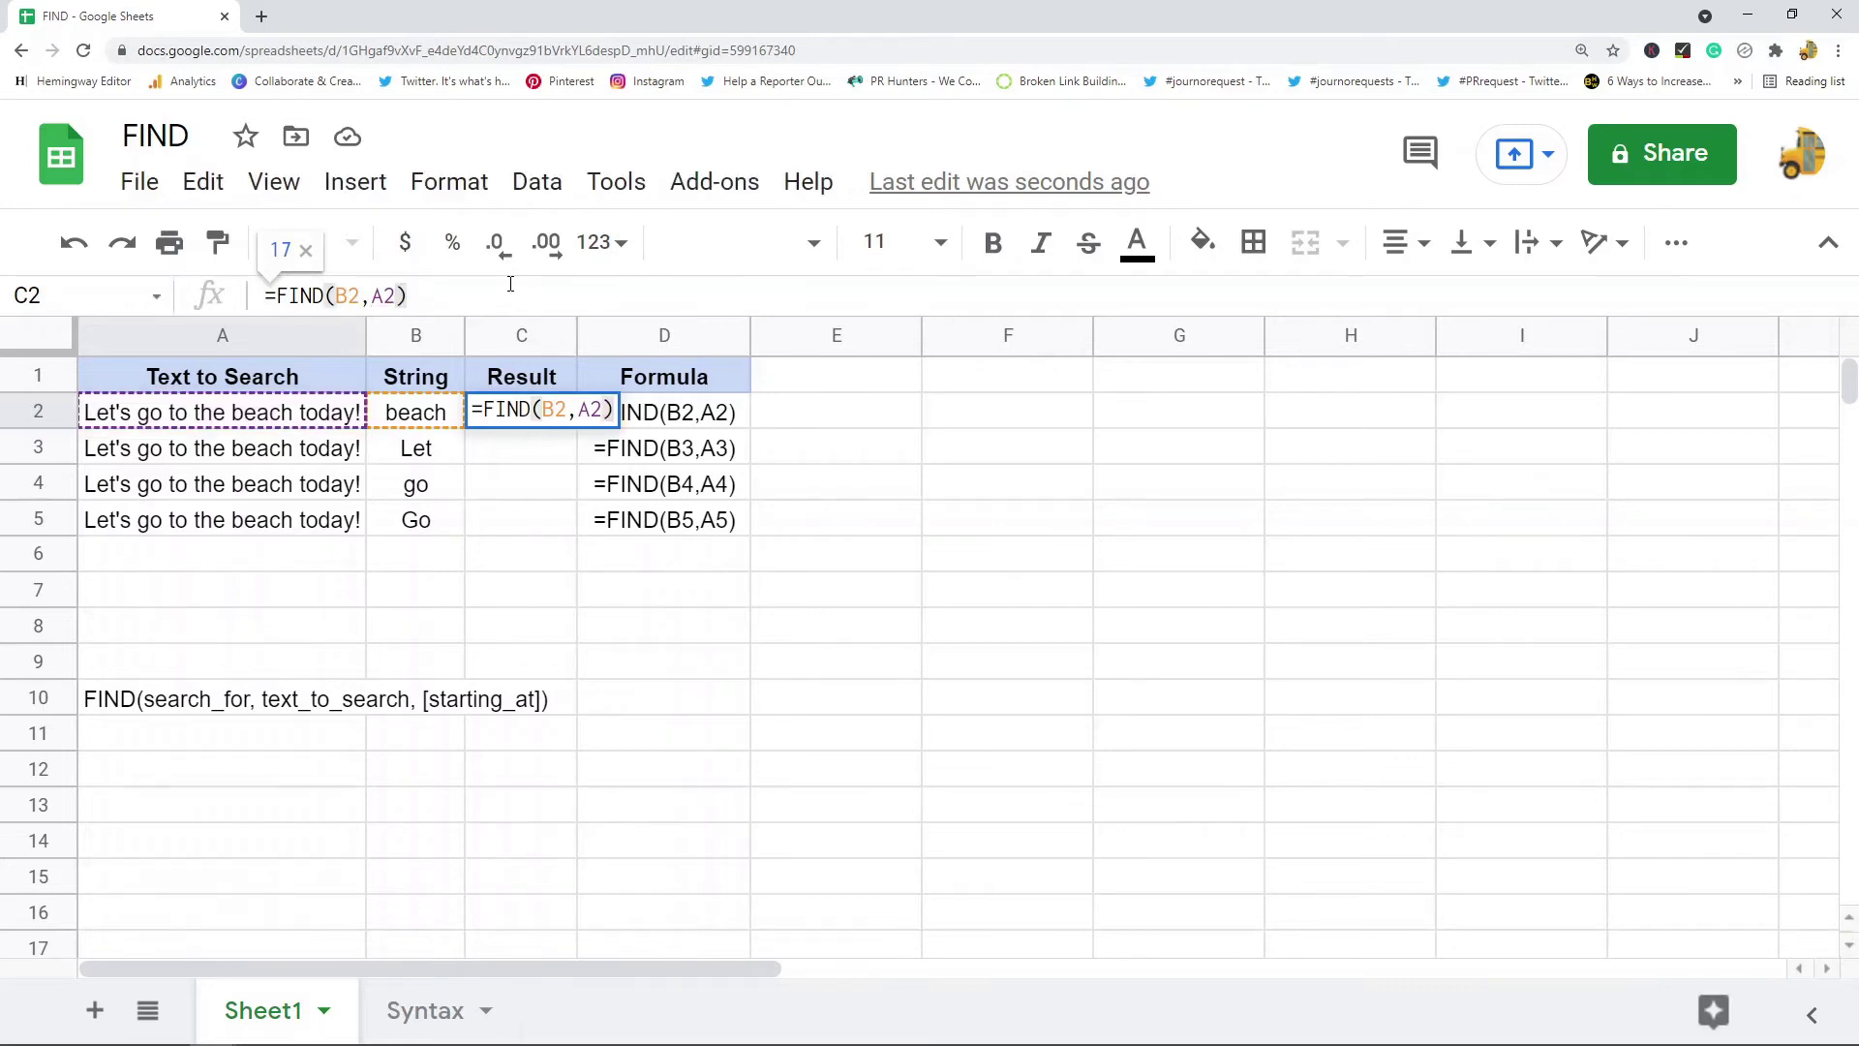
key("Return")
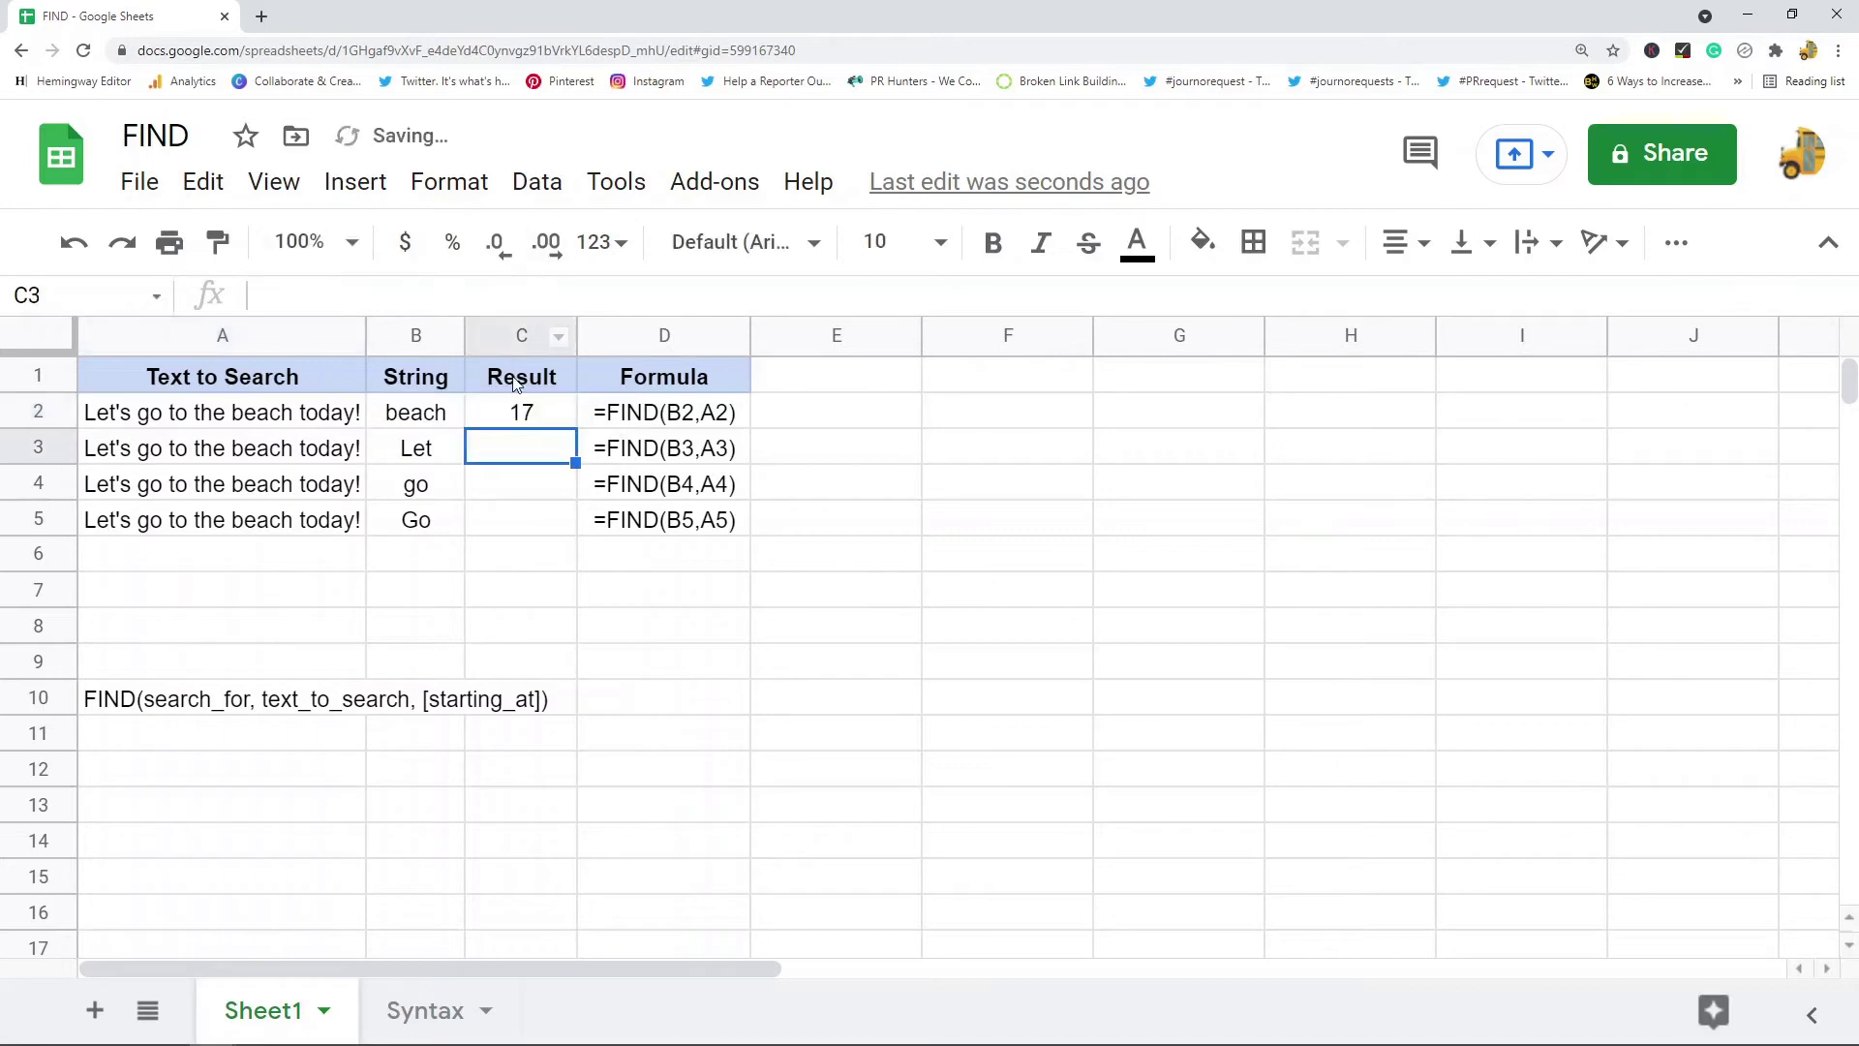
left_click(519, 412)
key("ctrl+c")
left_click_drag(523, 462, 523, 519)
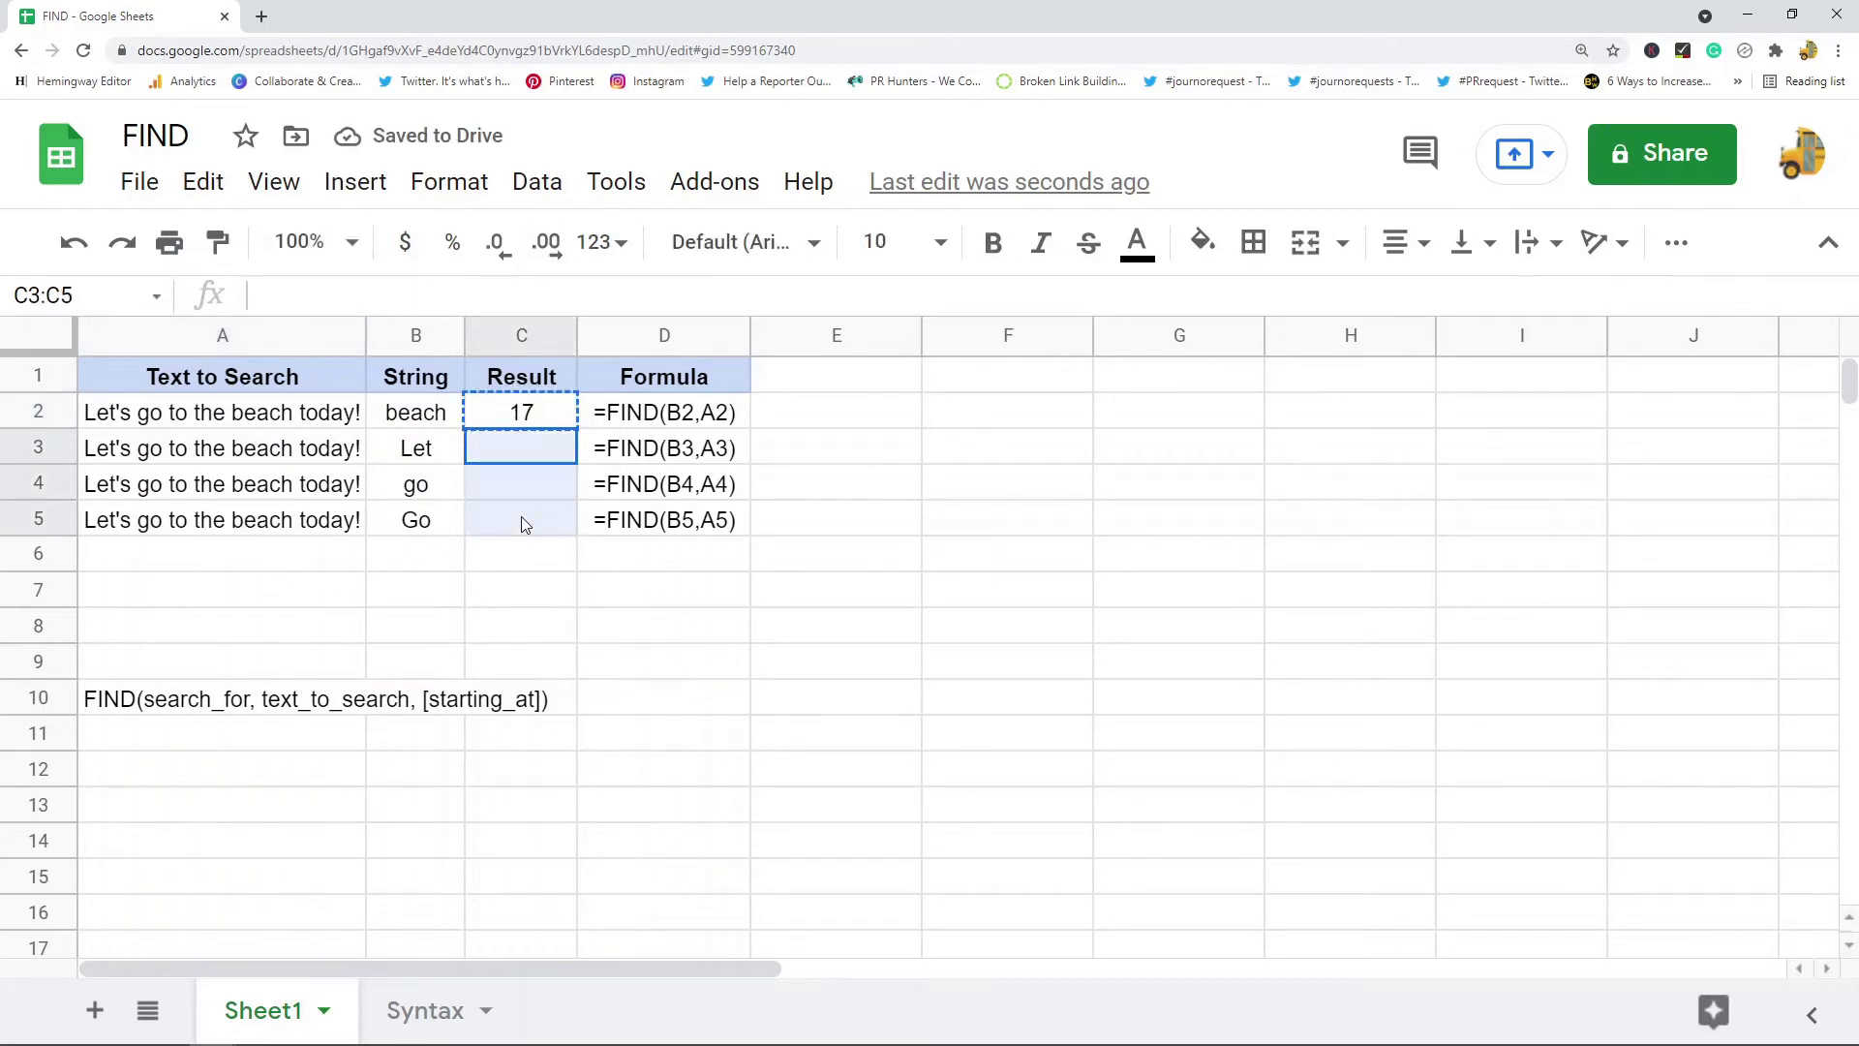
key("ctrl+v")
left_click(1050, 519)
left_click(407, 420)
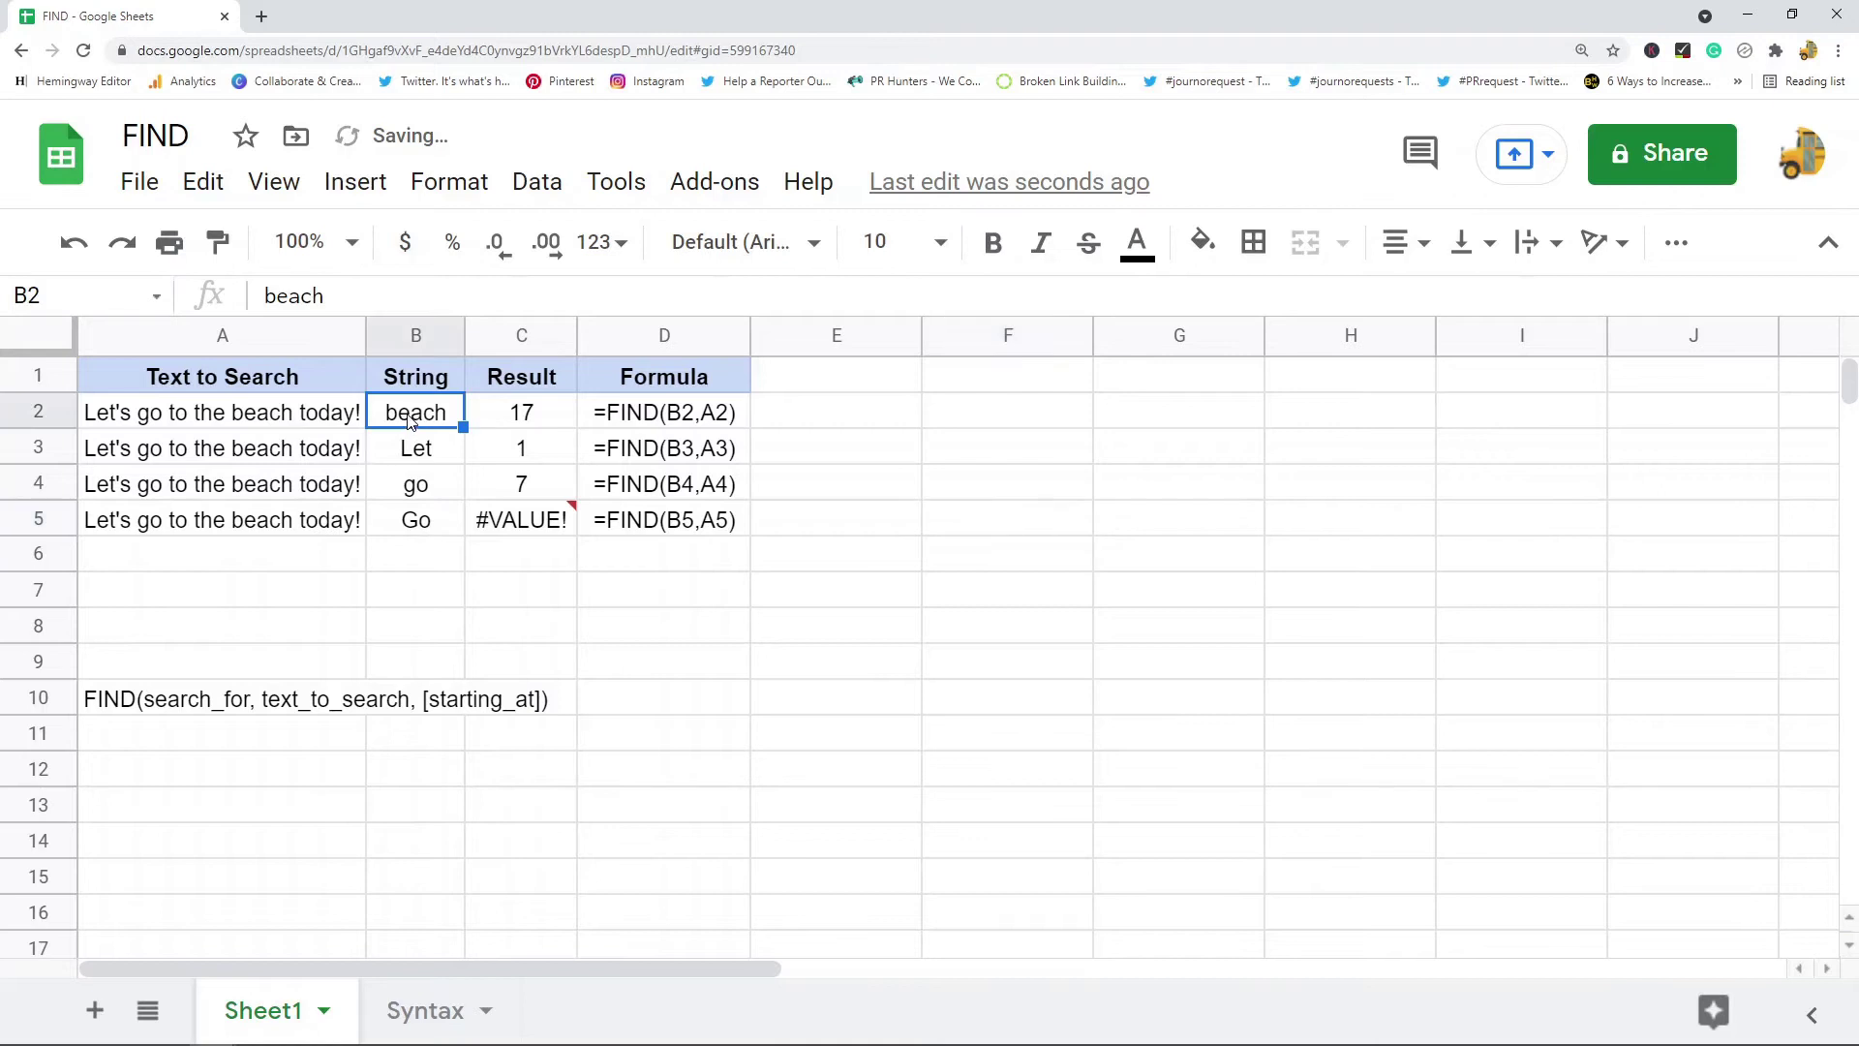
left_click(281, 426)
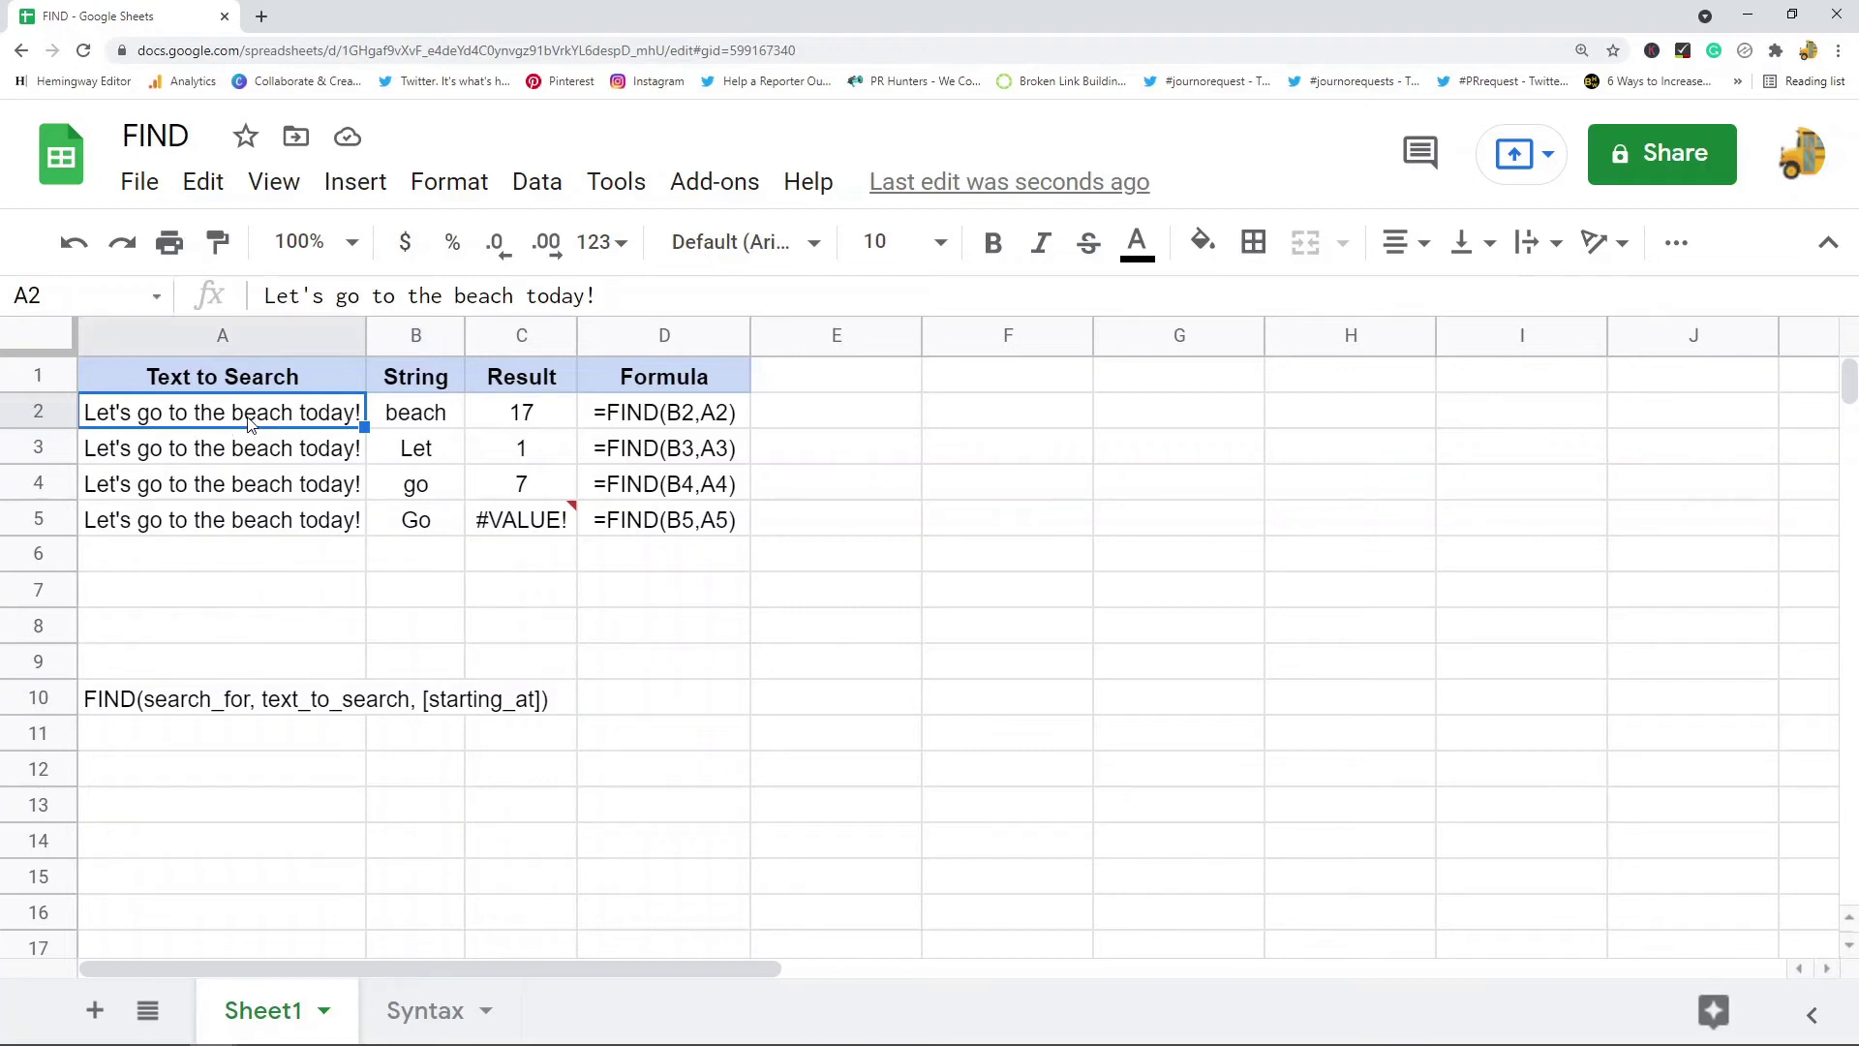
left_click(413, 457)
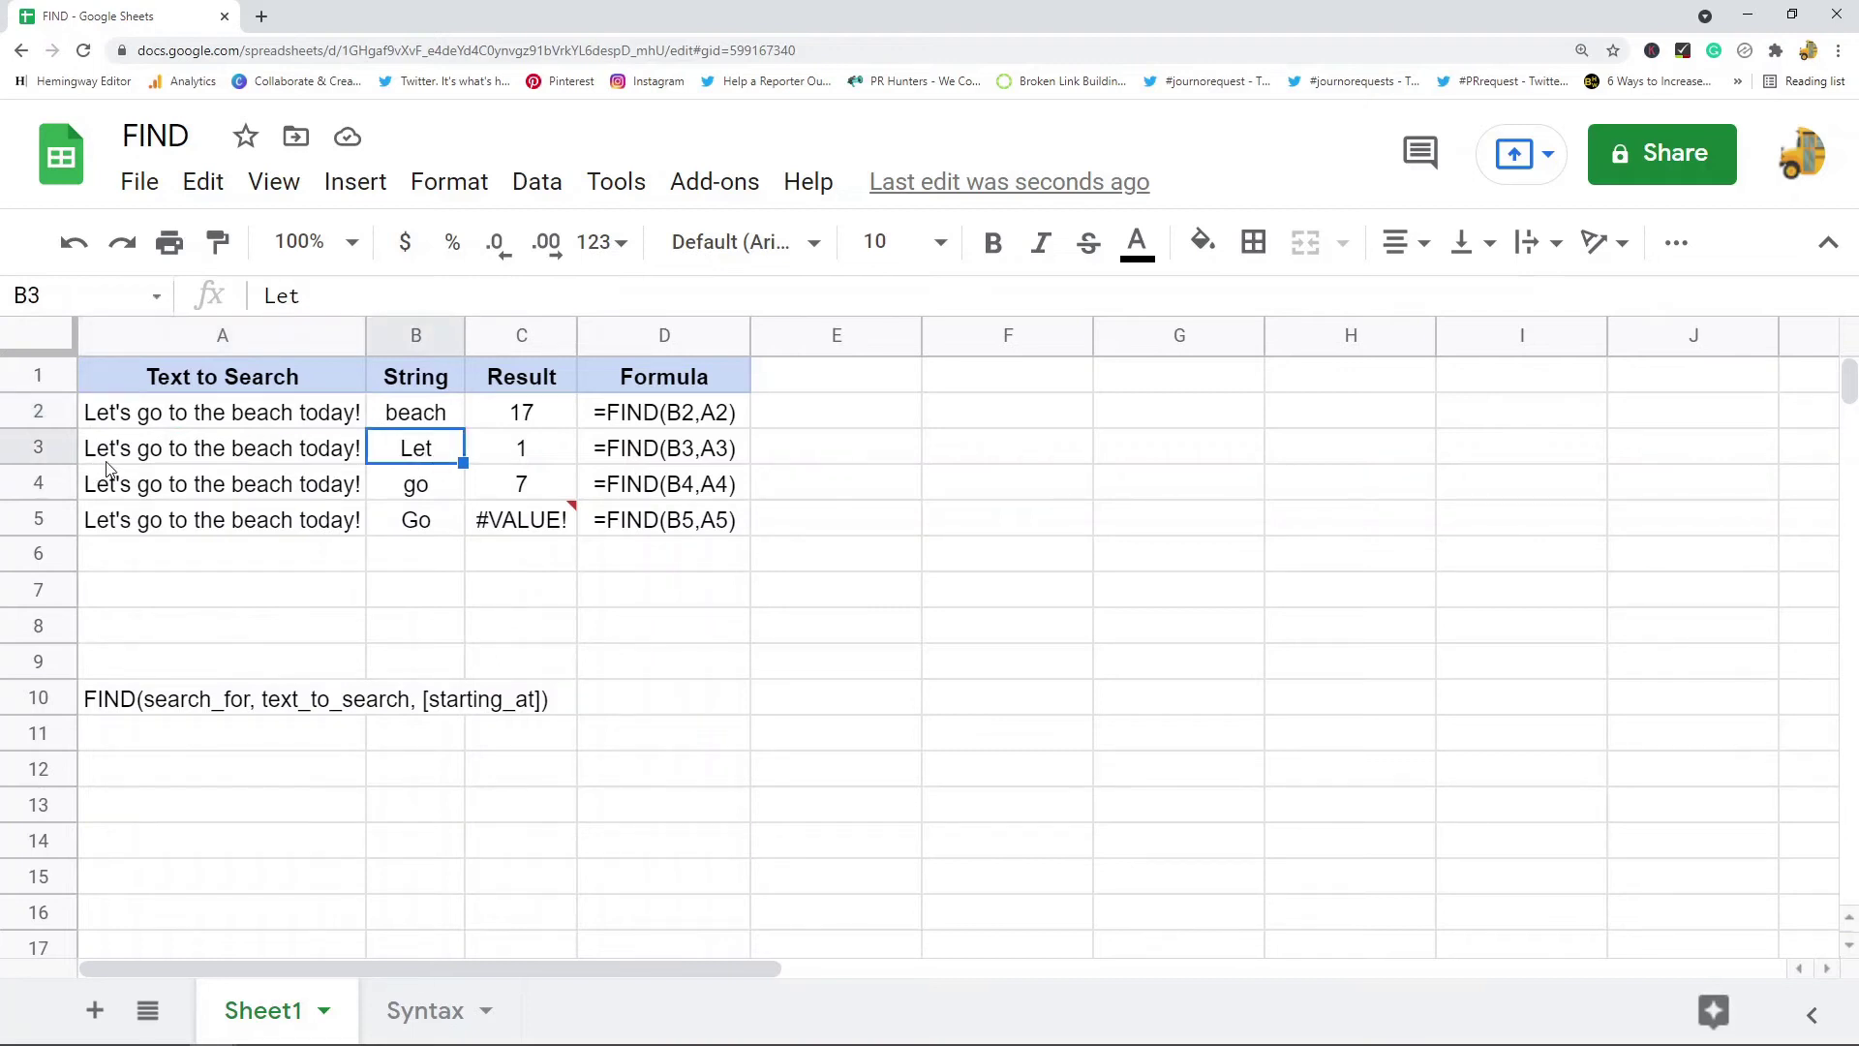
left_click(522, 457)
left_click(435, 489)
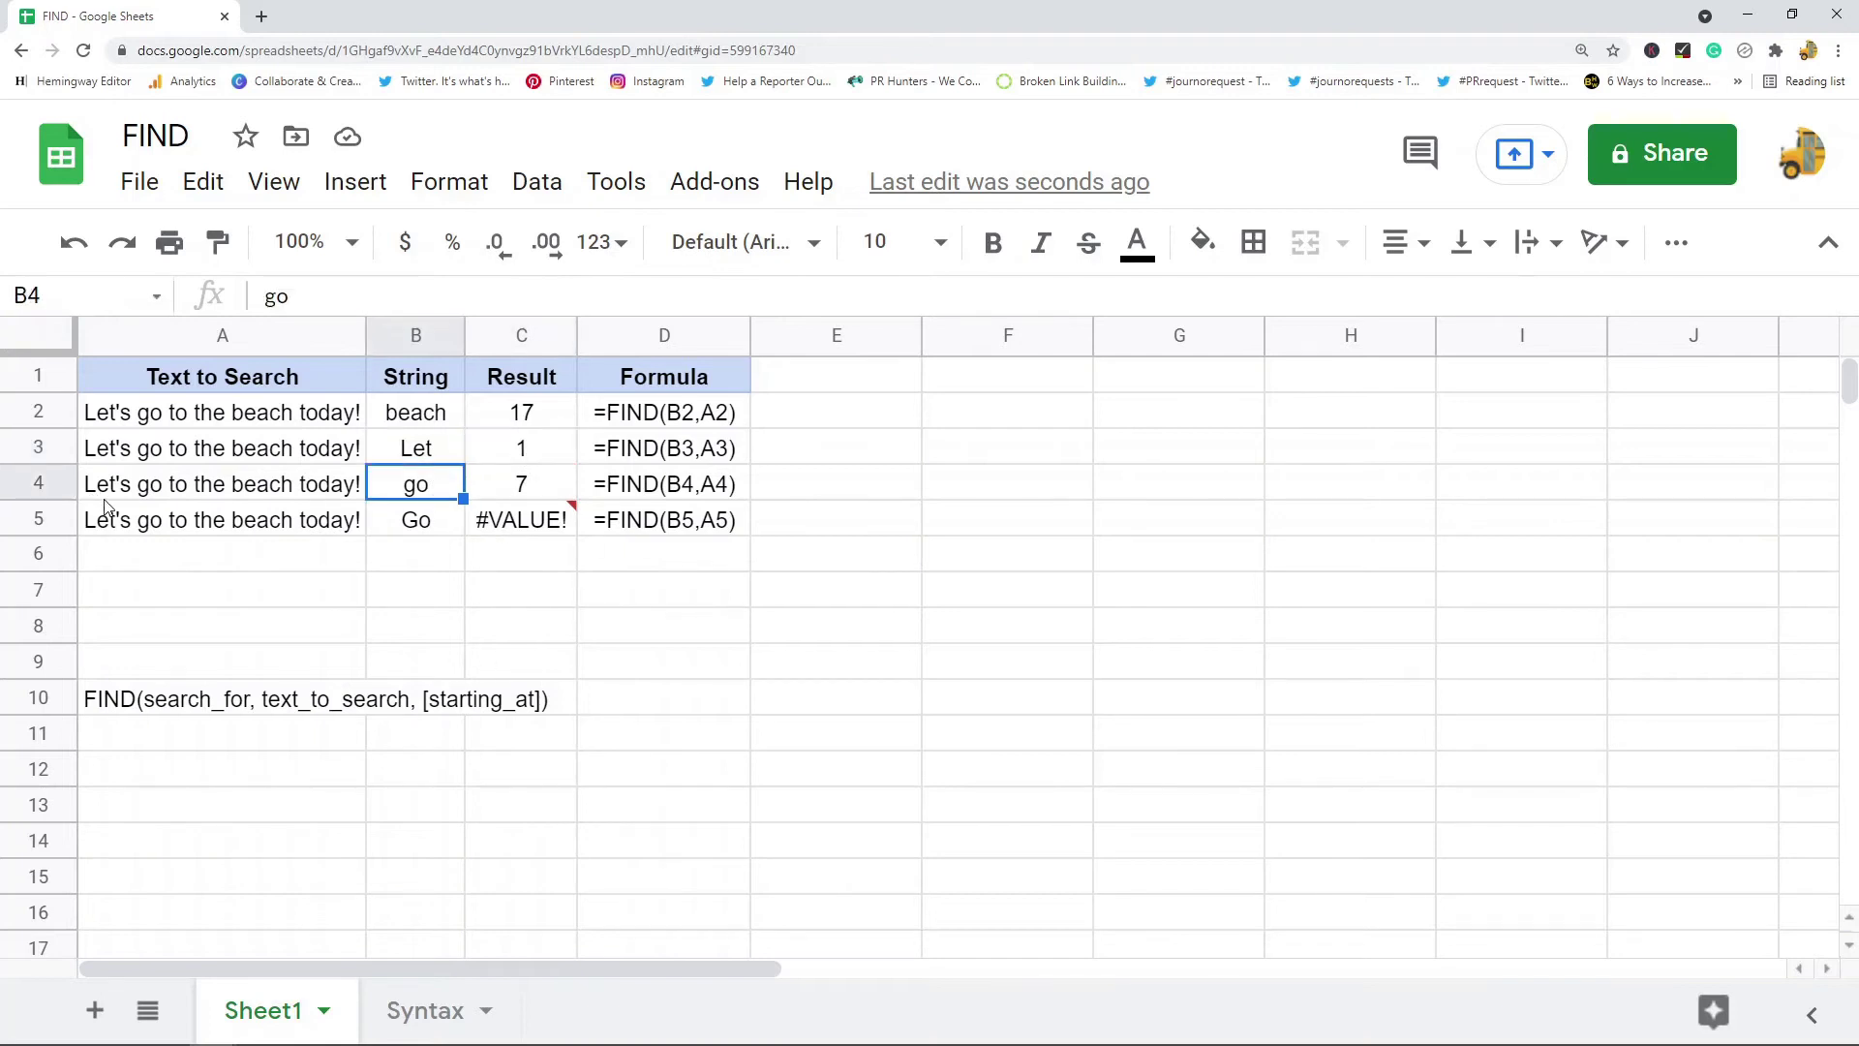
double_click(135, 501)
left_click_drag(143, 482, 50, 487)
left_click(445, 557)
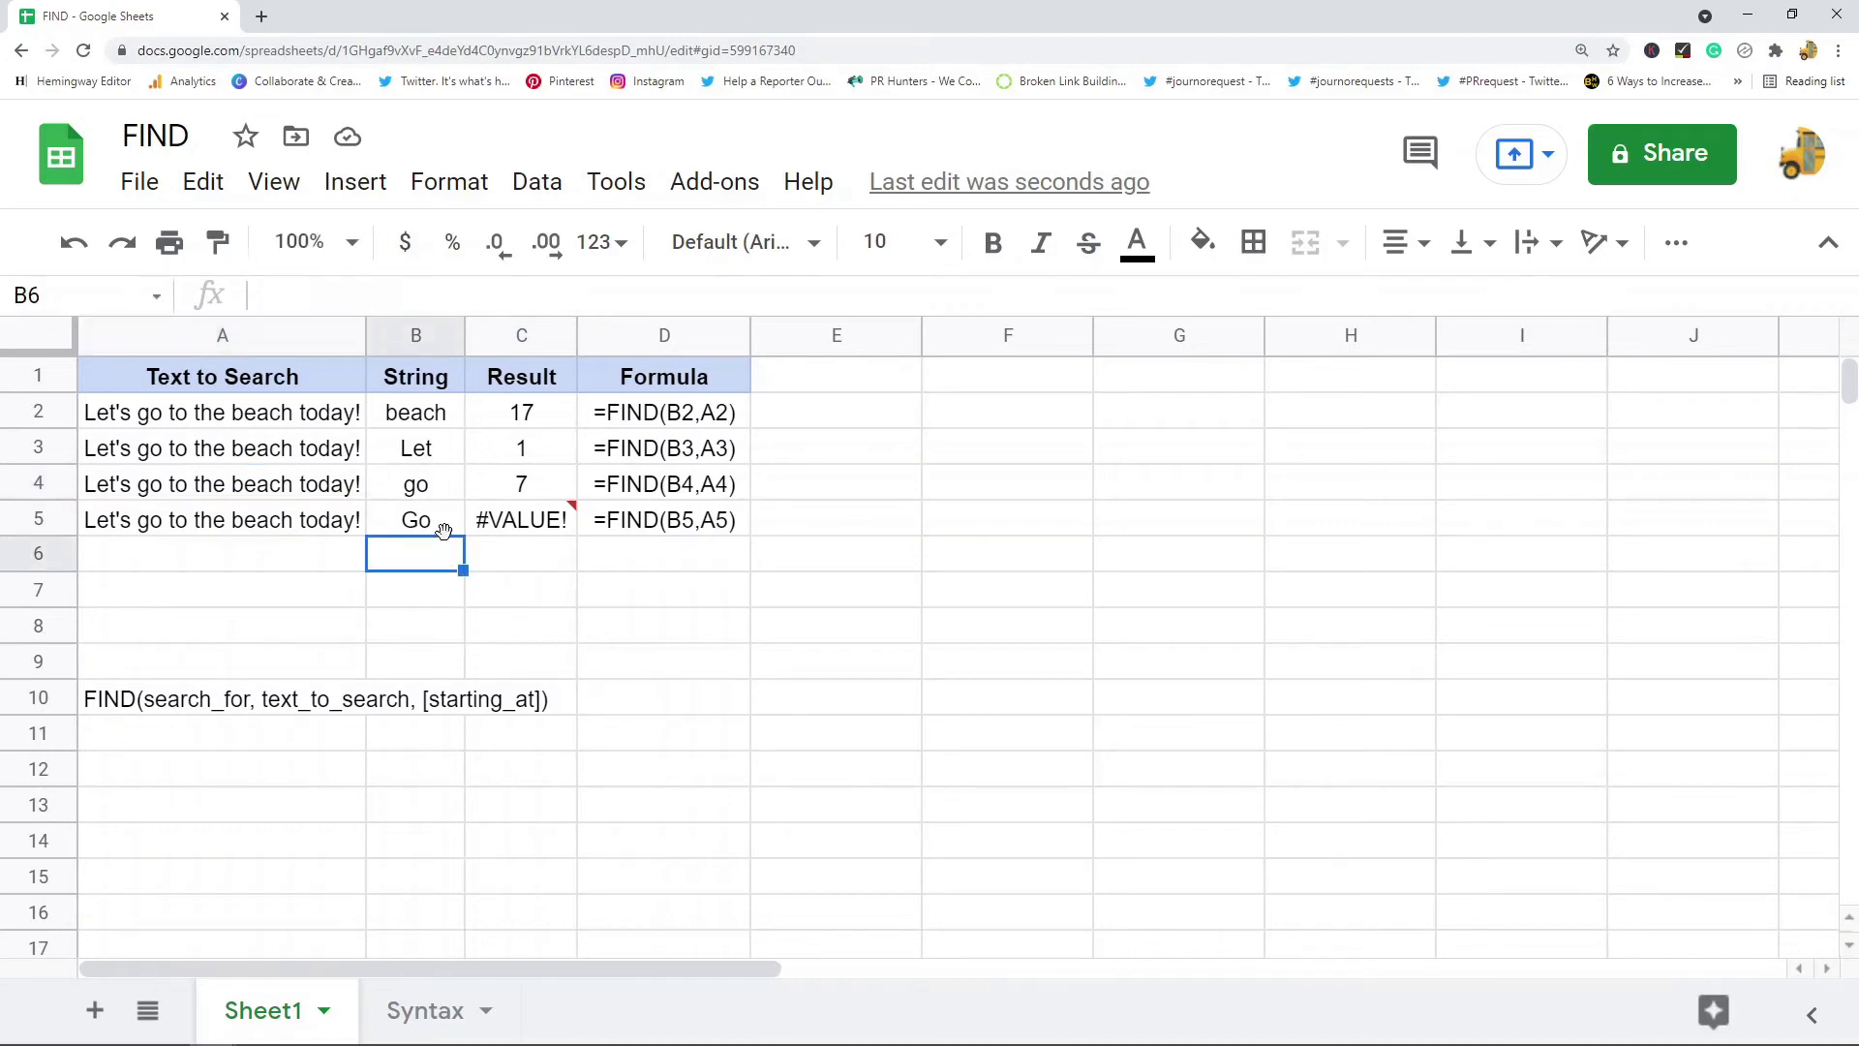
left_click(450, 532)
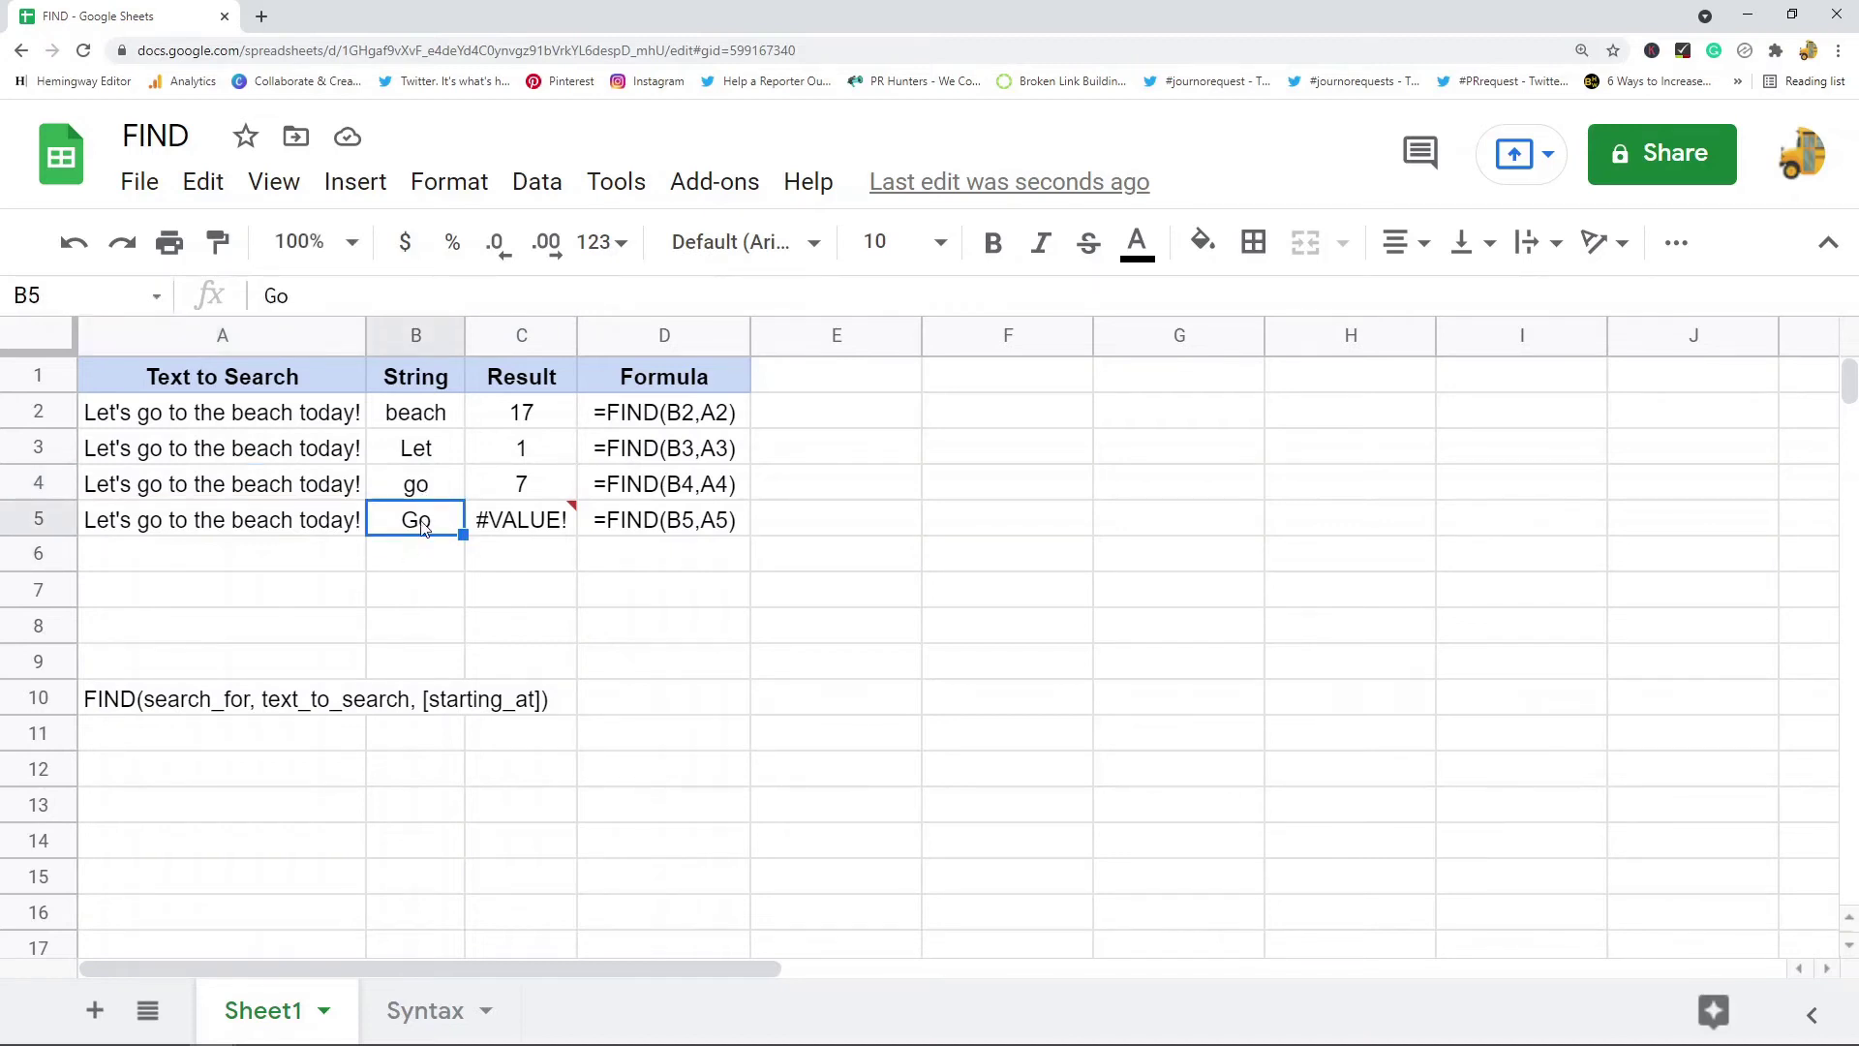
left_click(147, 523)
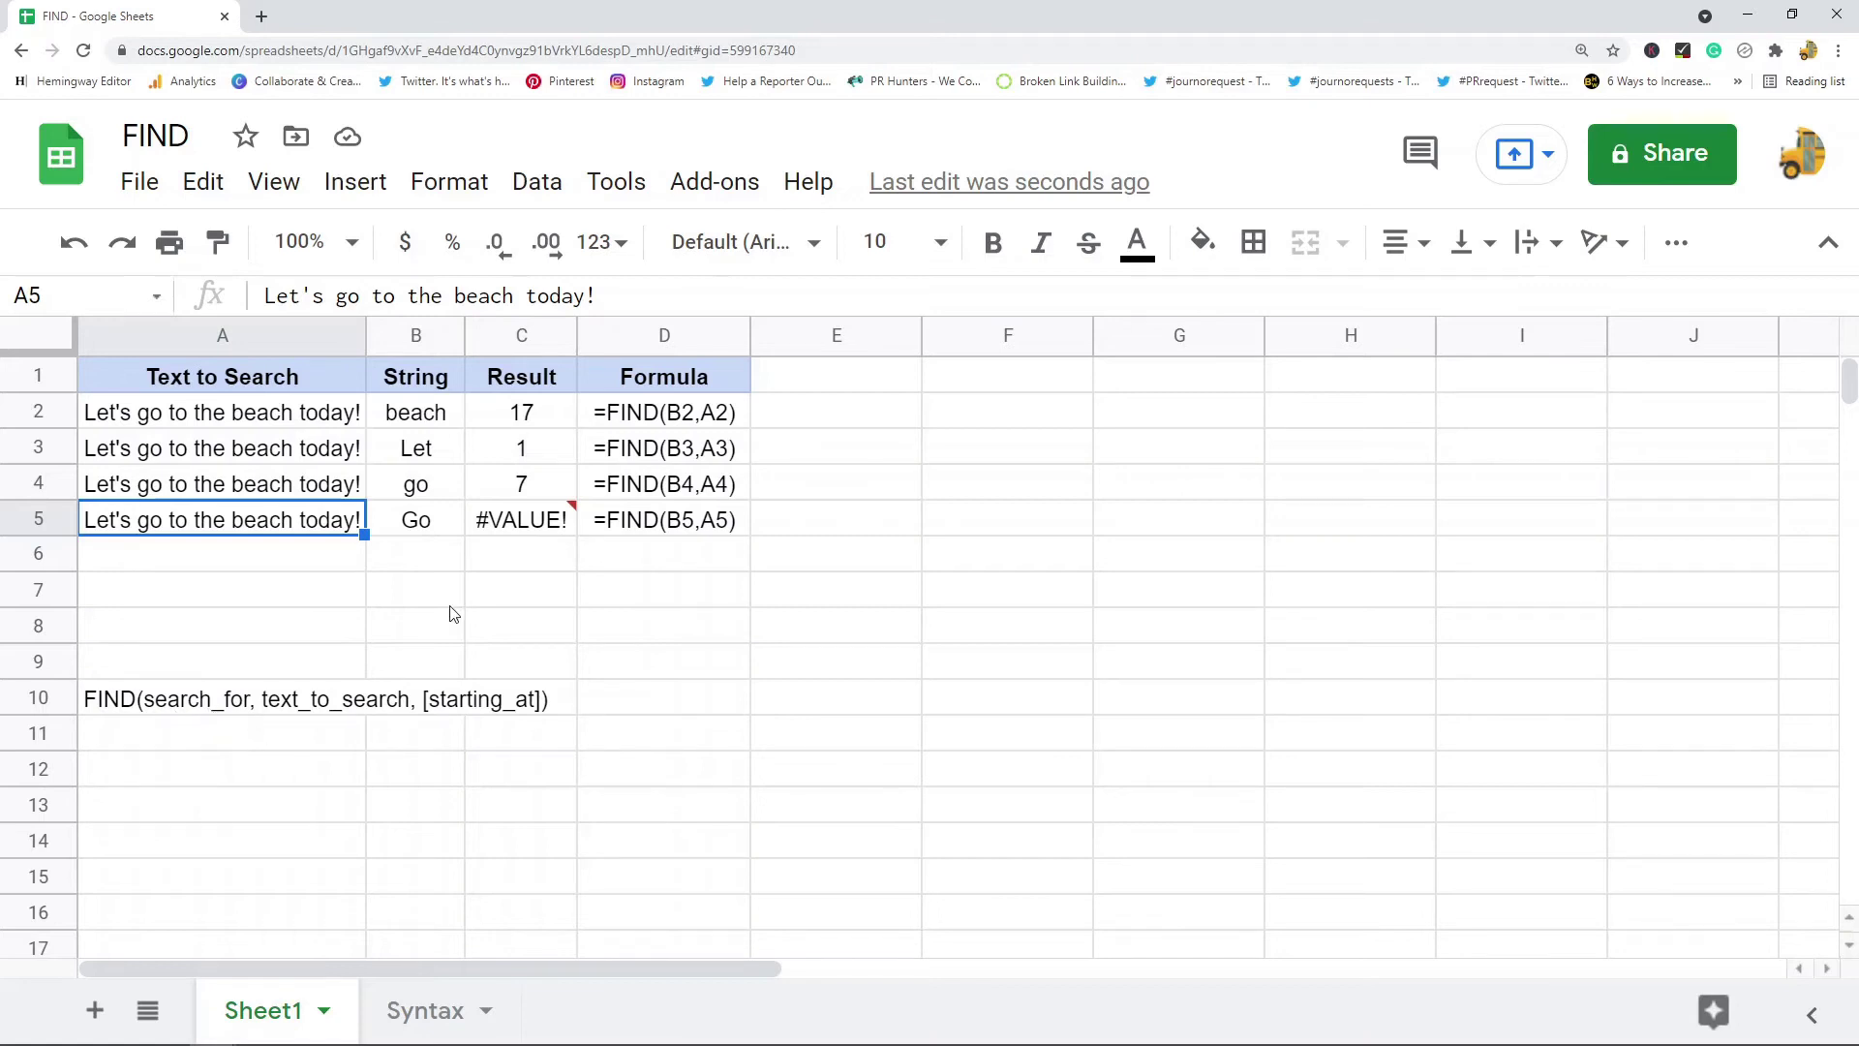
mouse_move(513, 527)
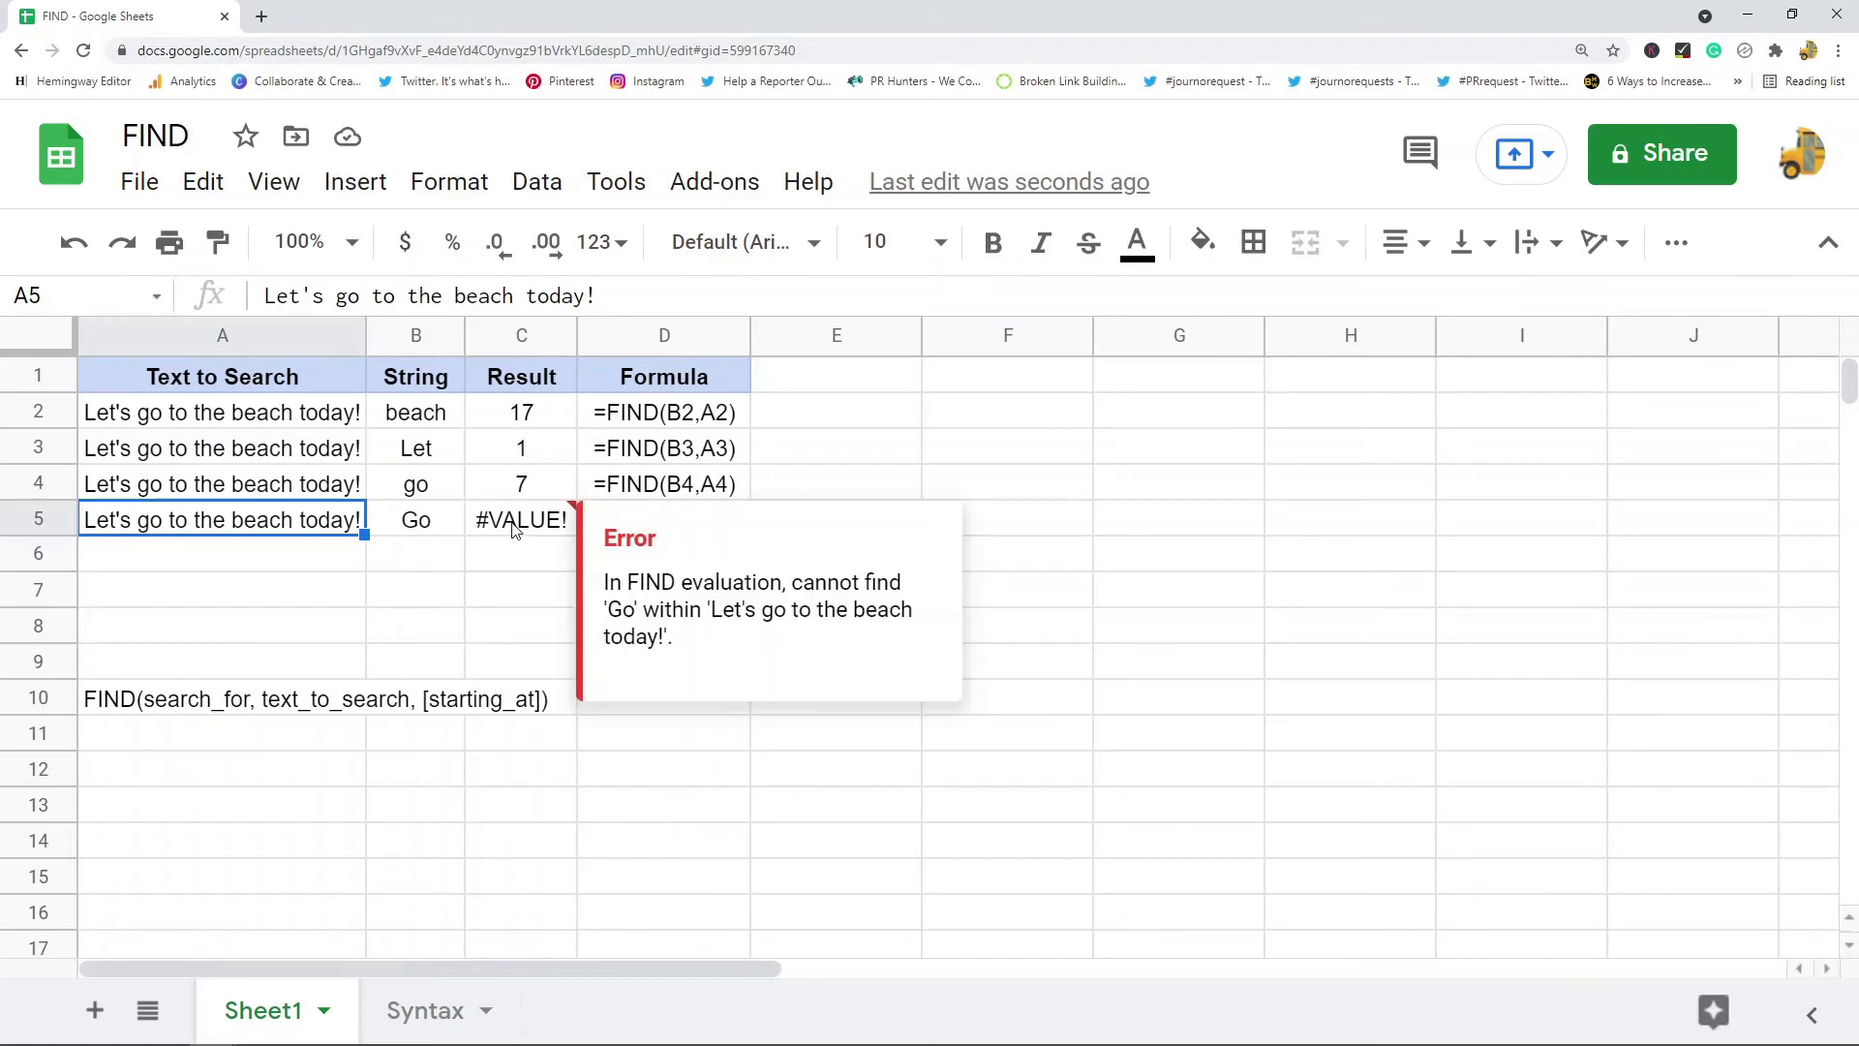
left_click(417, 523)
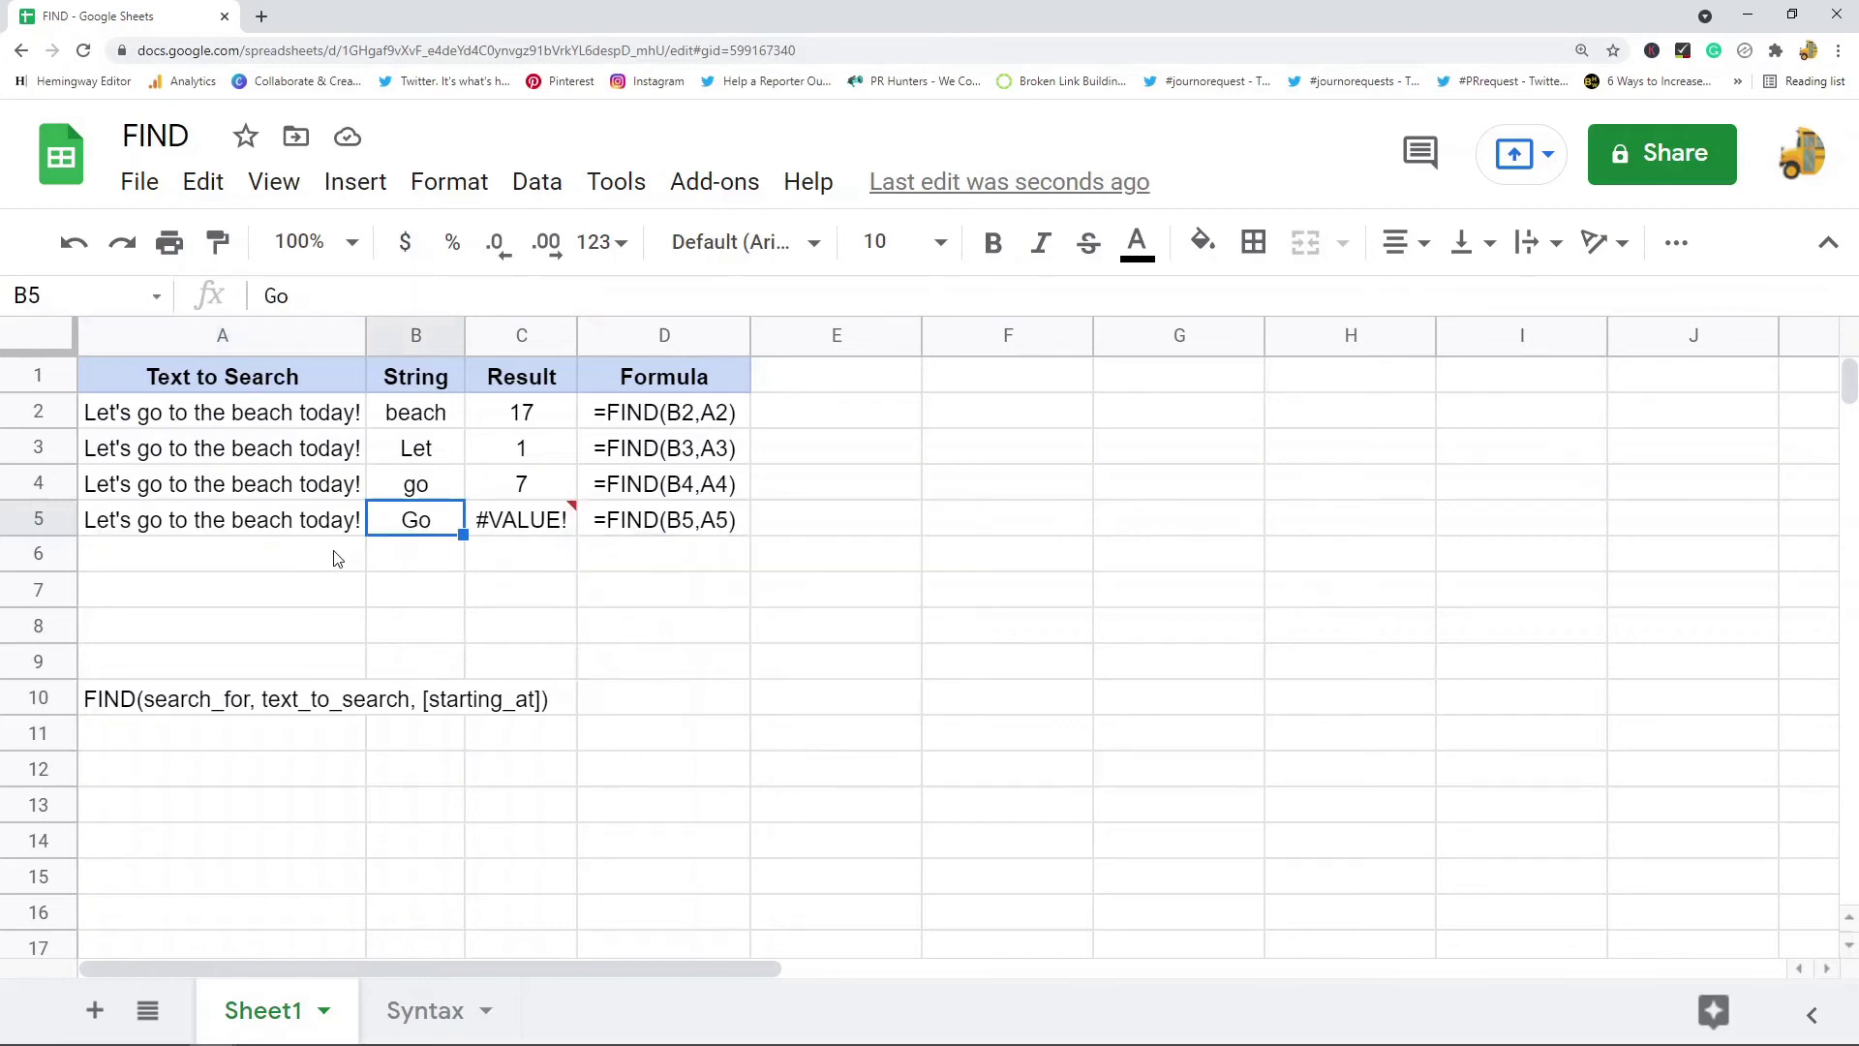
left_click(184, 533)
left_click(429, 495)
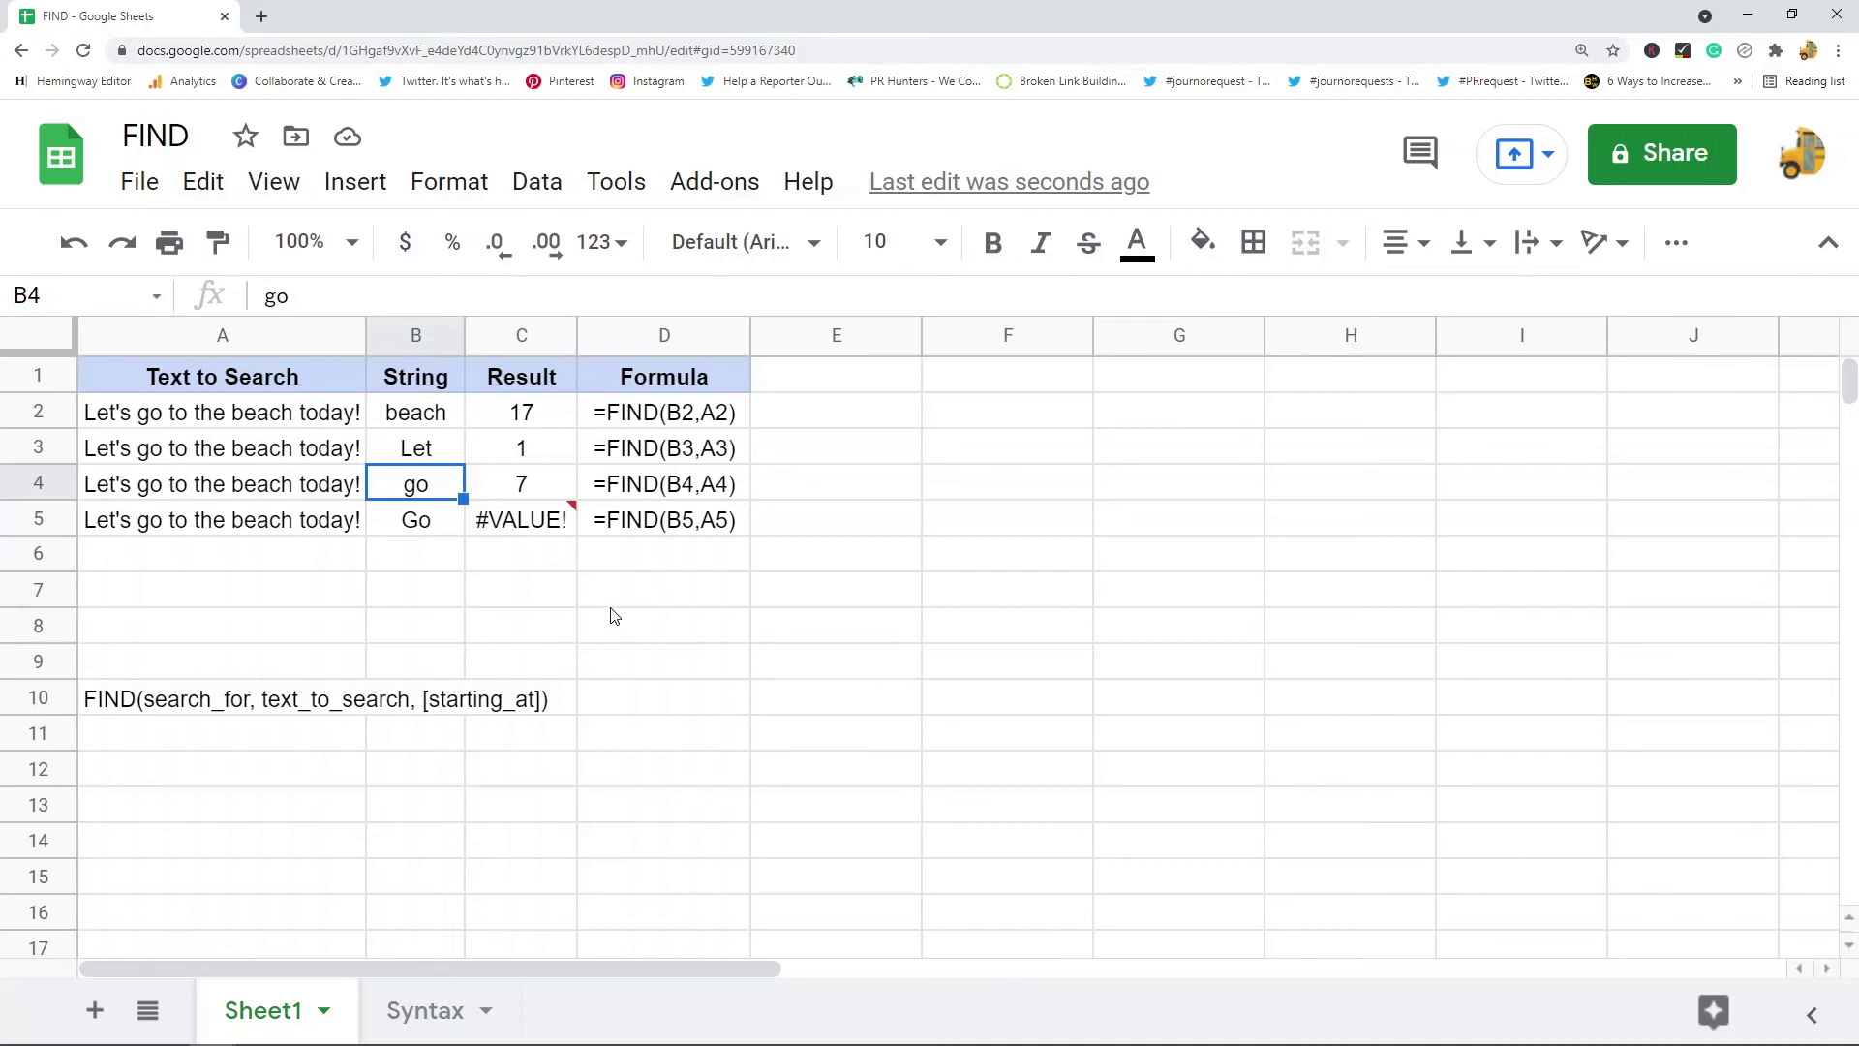
Replace FIND with SEARCH in C2's formula, making it =SEARCH(B2,A2).
left_click(536, 418)
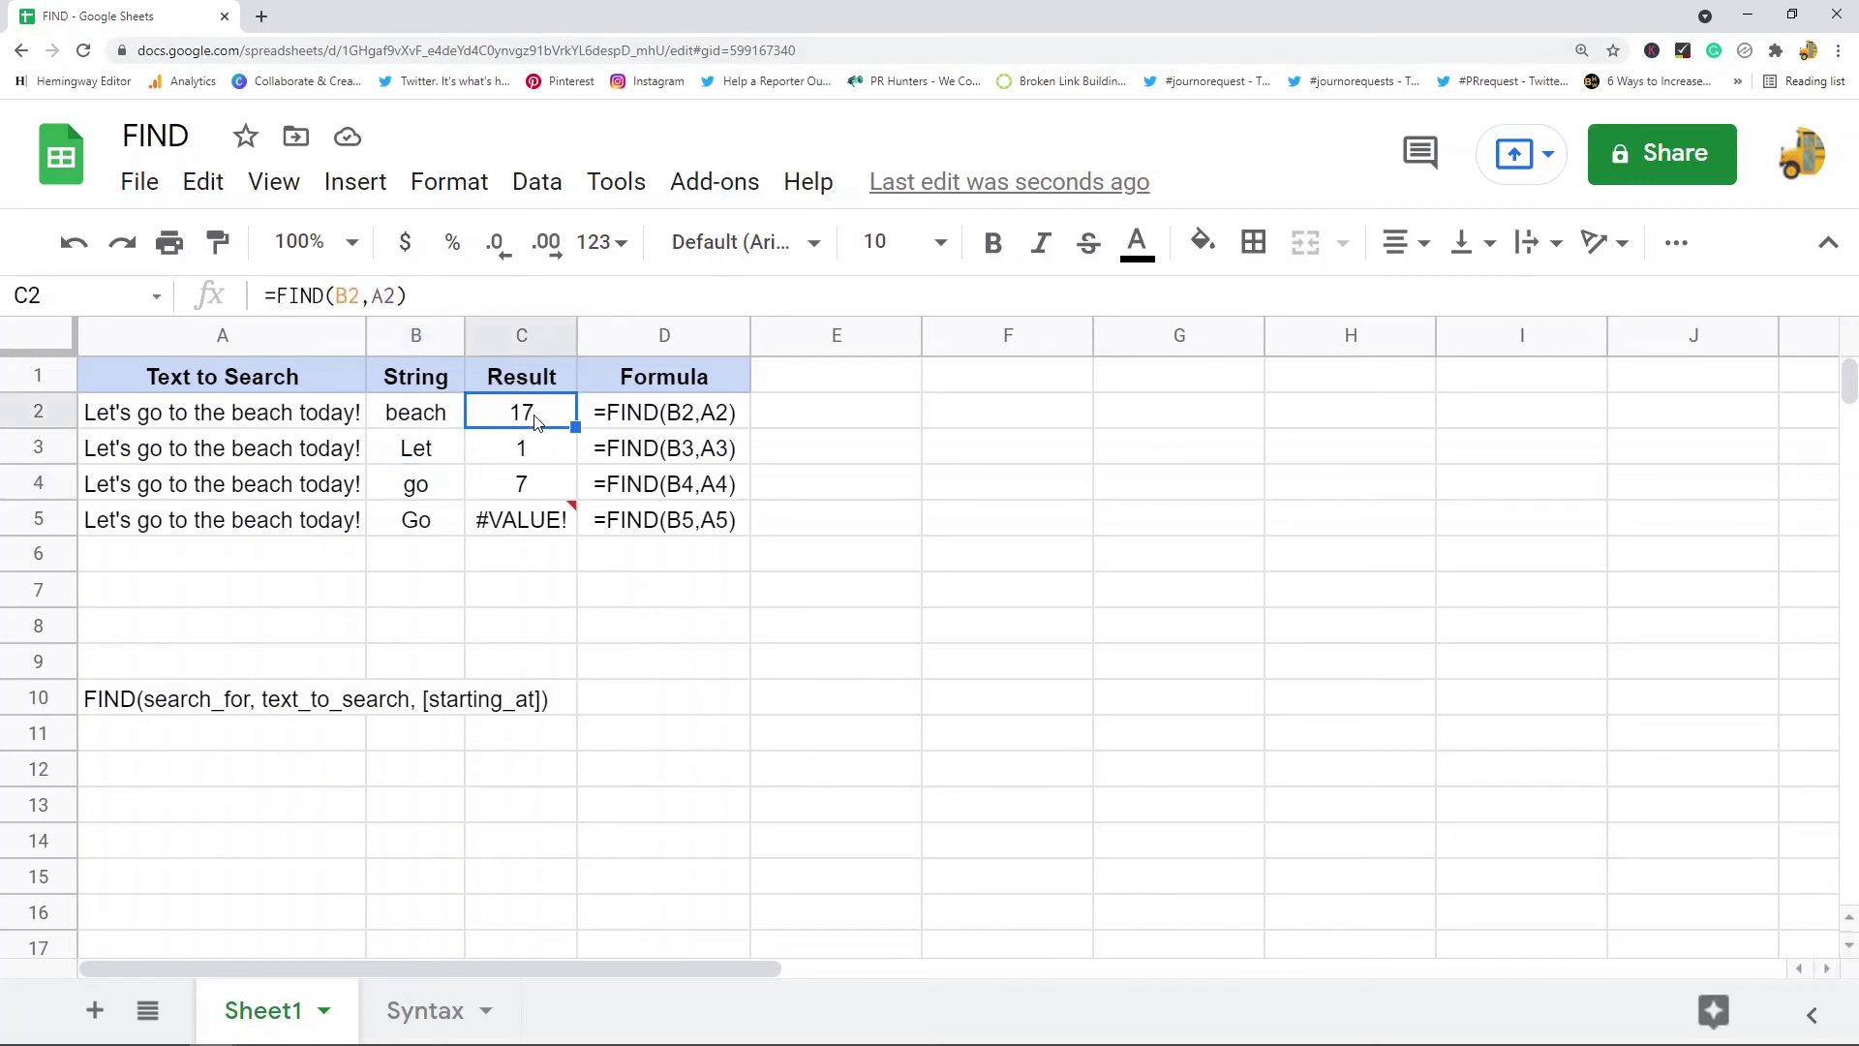
left_click_drag(329, 296, 278, 297)
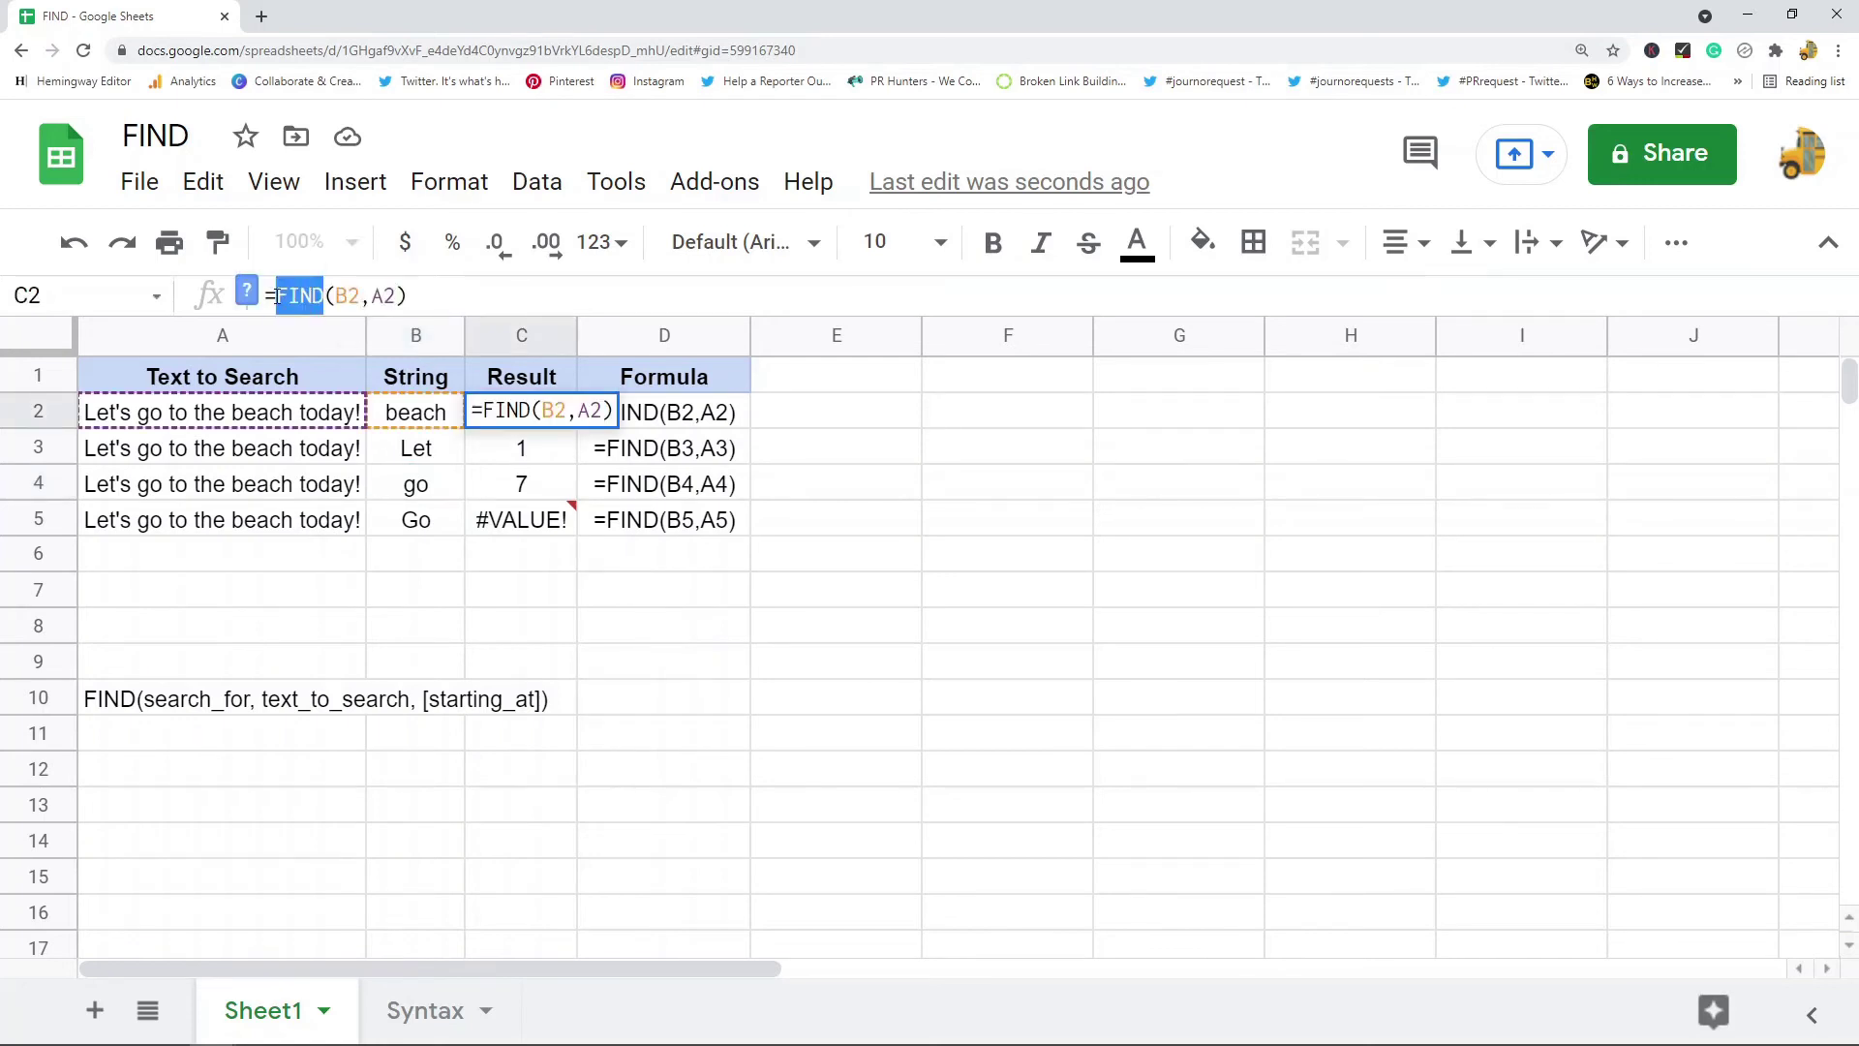
type("SEARCH")
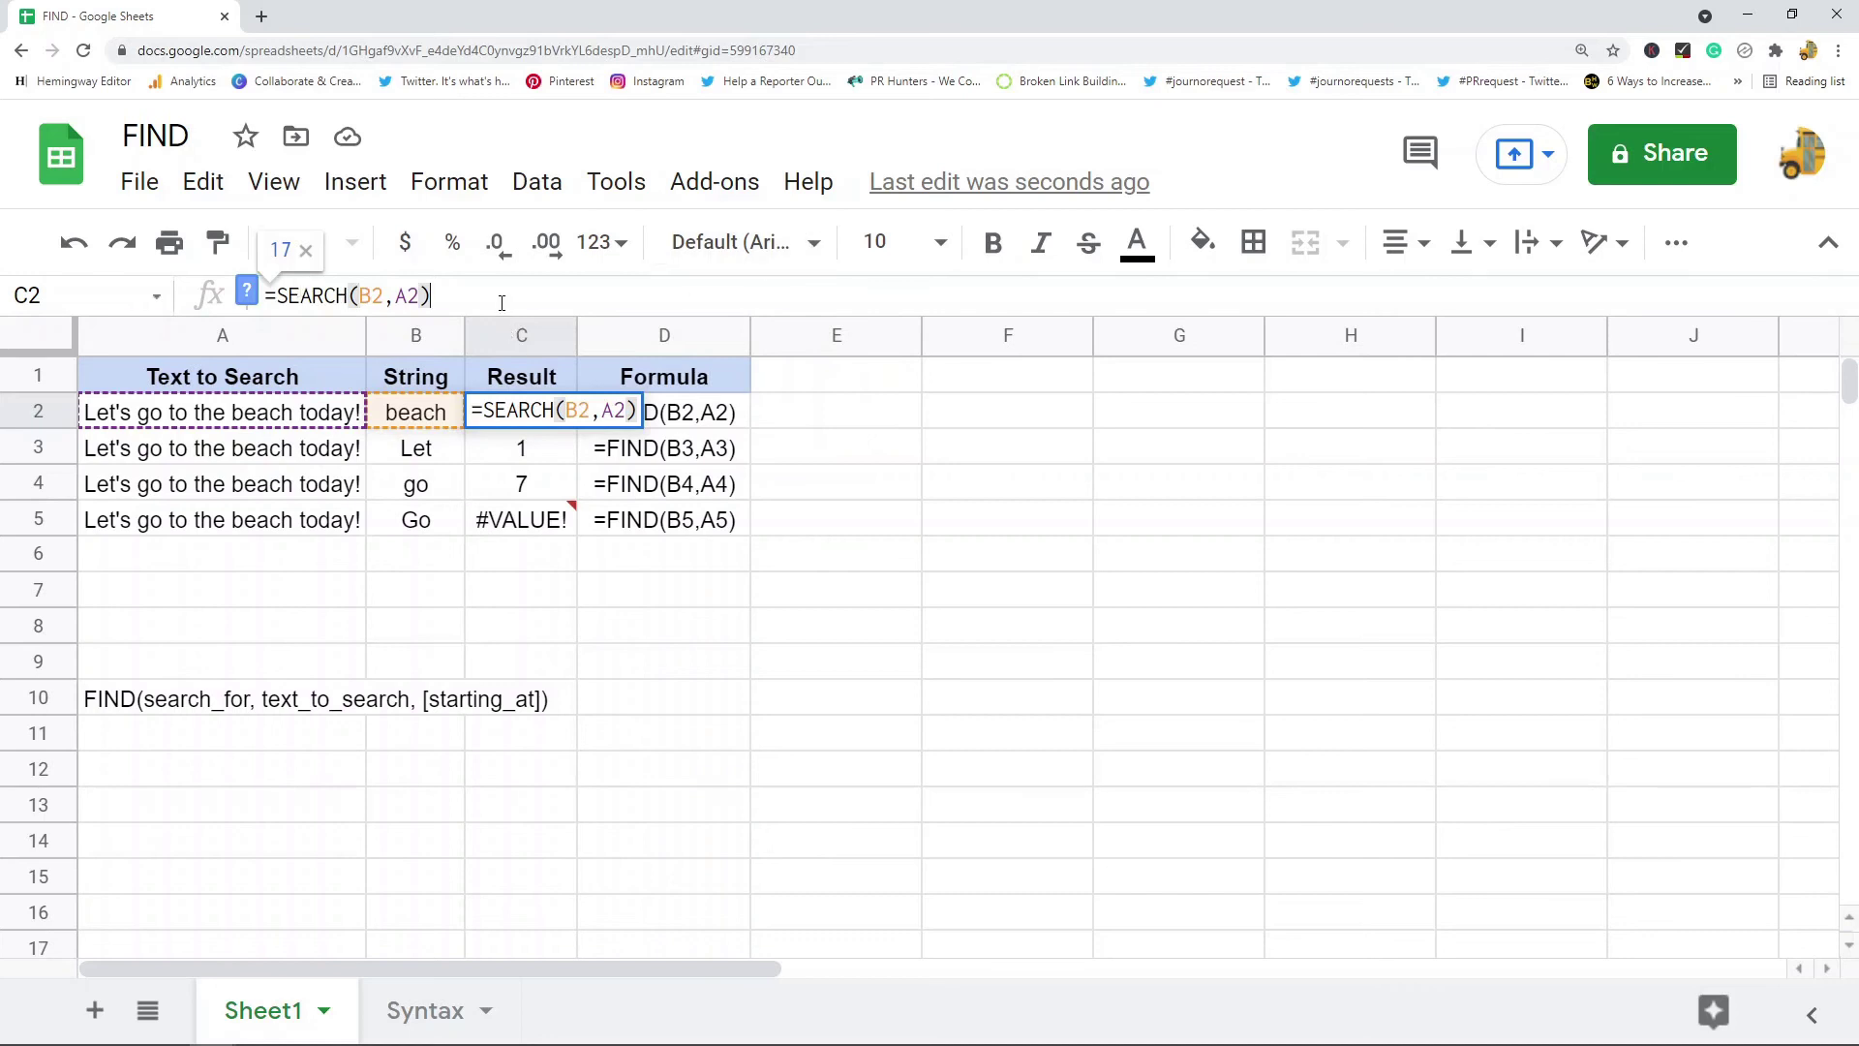
key("Return")
Copy C2's SEARCH formula into C3:C5 so the Go row returns 7.
left_click(555, 411)
key("ctrl+c")
left_click_drag(543, 457, 543, 518)
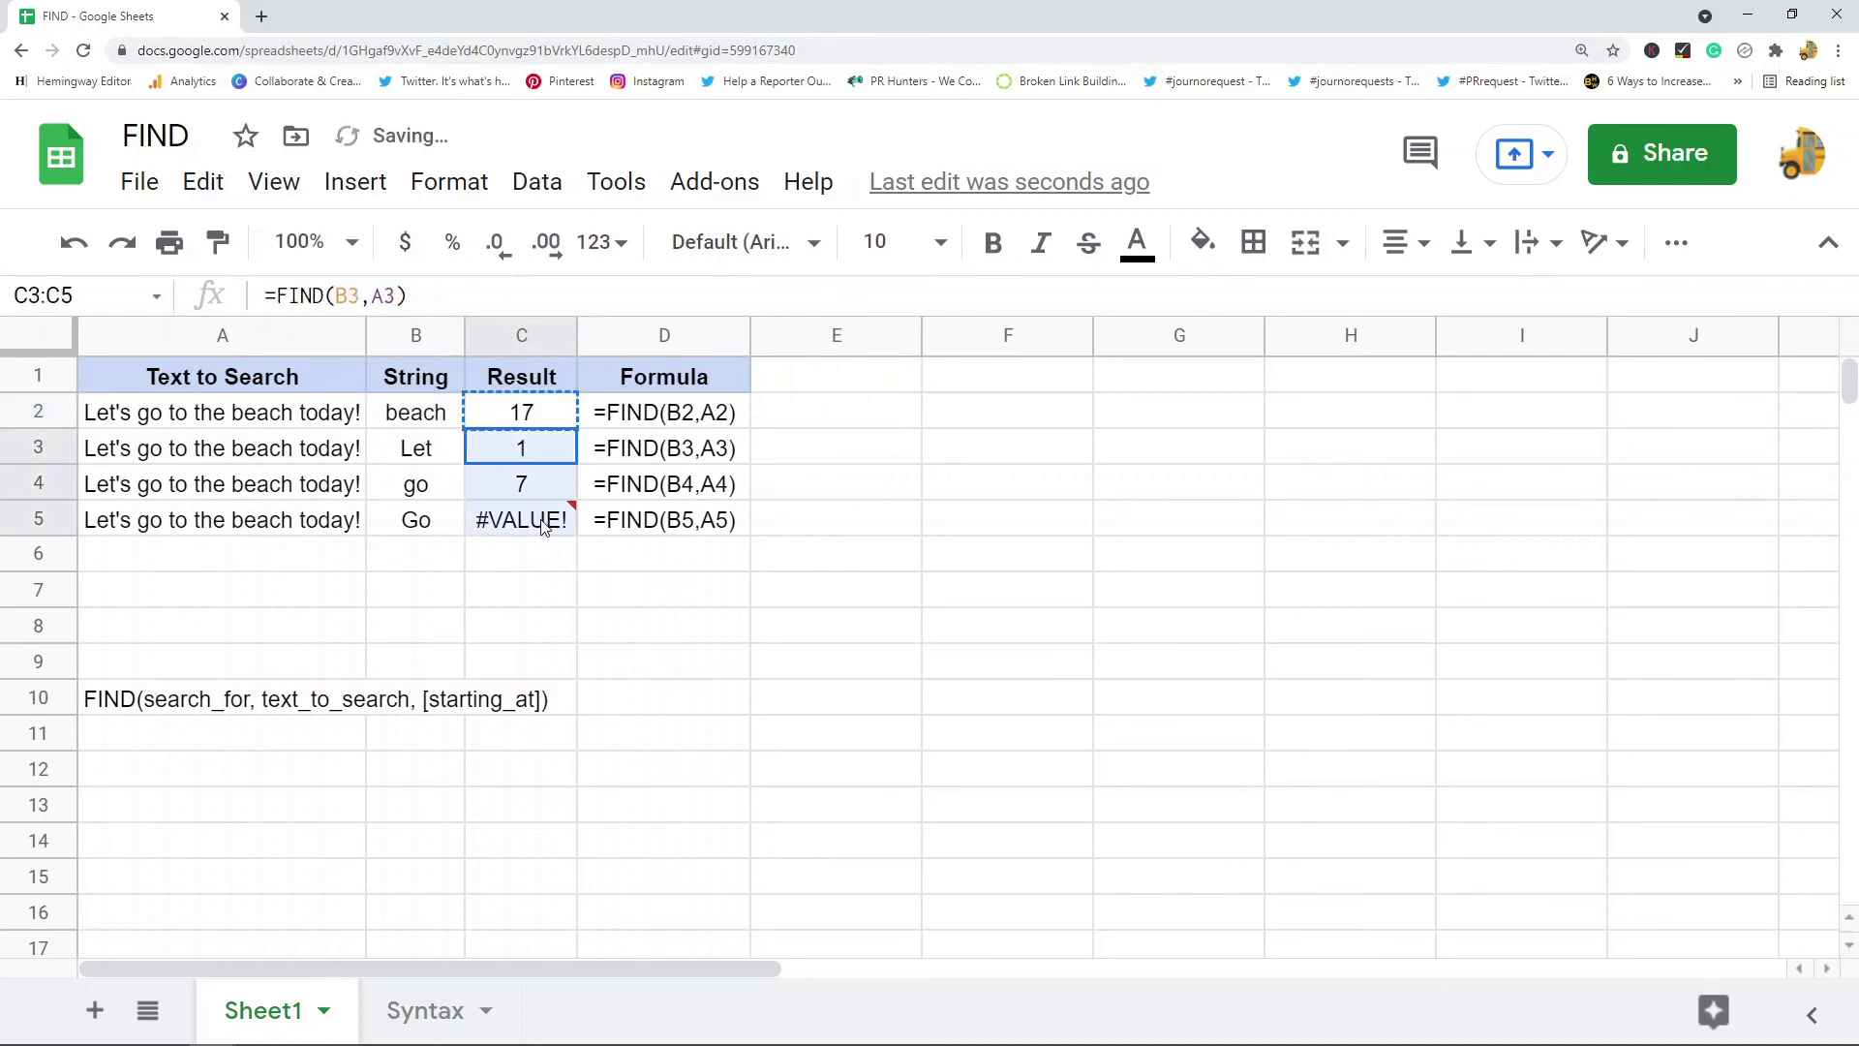
key("ctrl+v")
left_click(1065, 489)
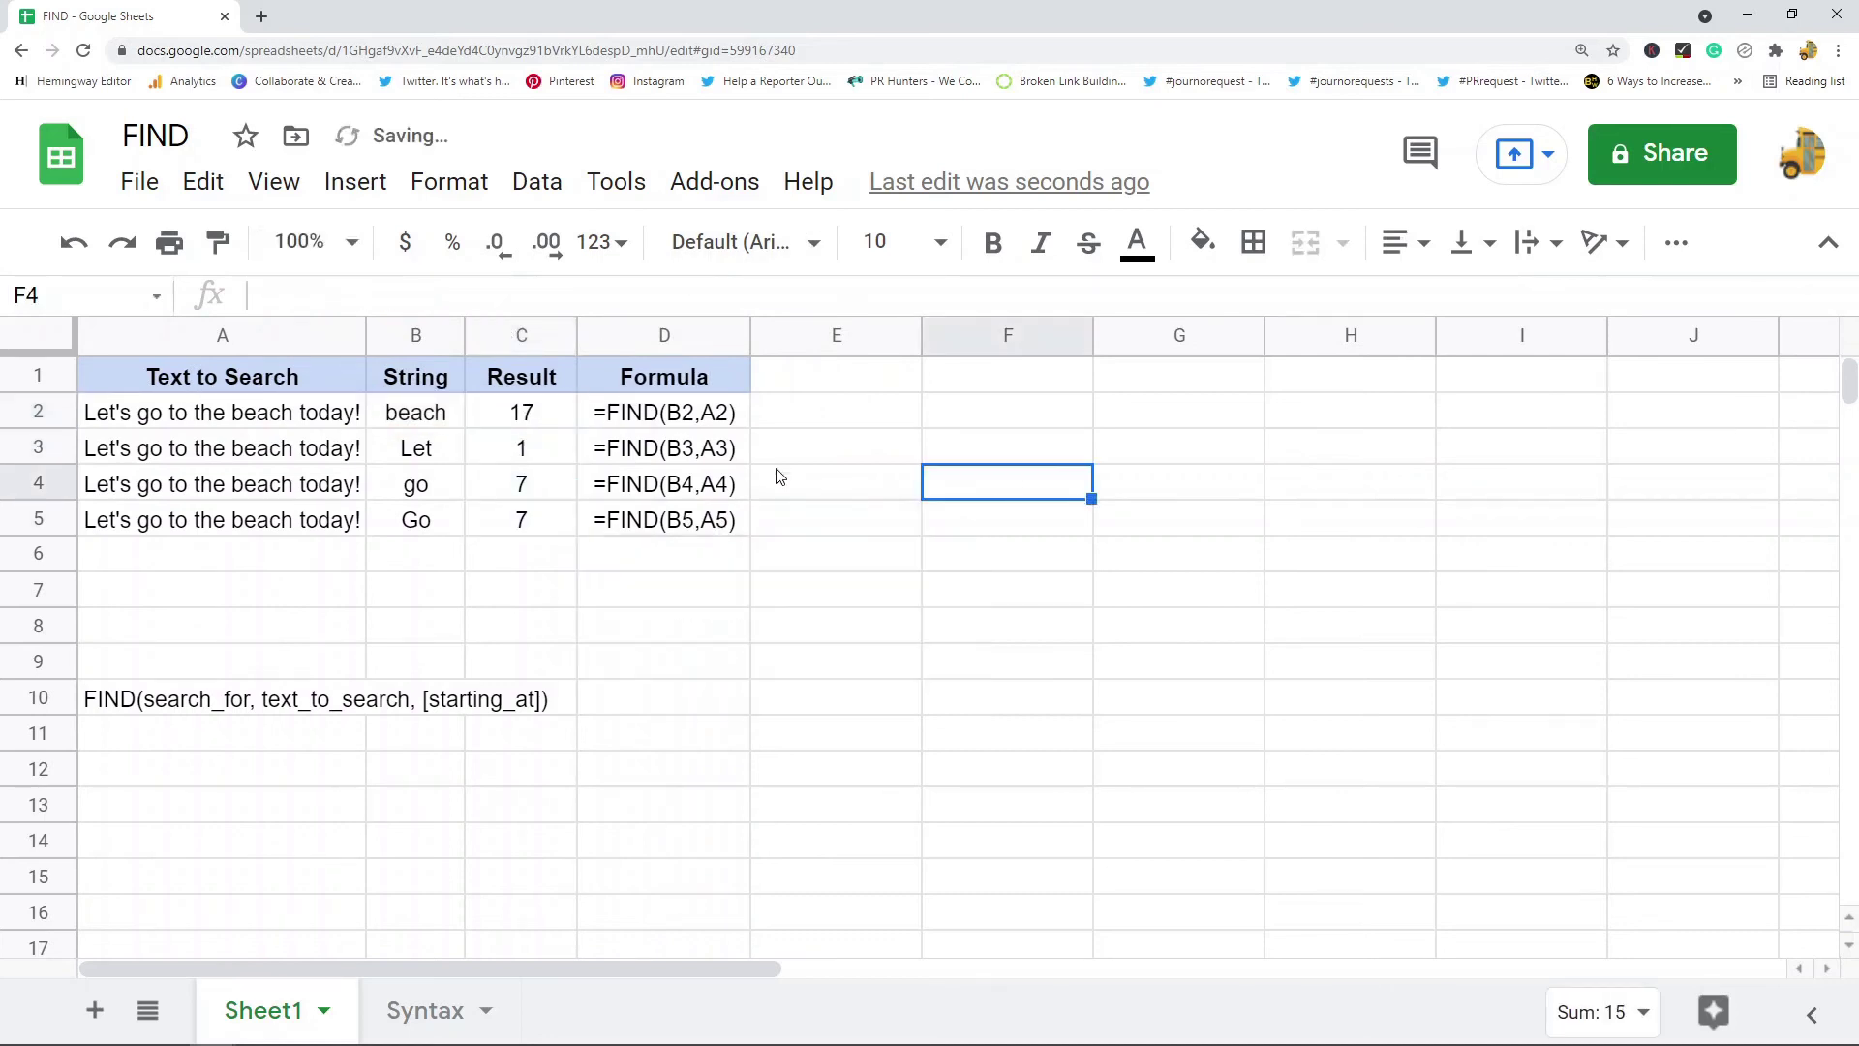
left_click(539, 416)
left_click(537, 523)
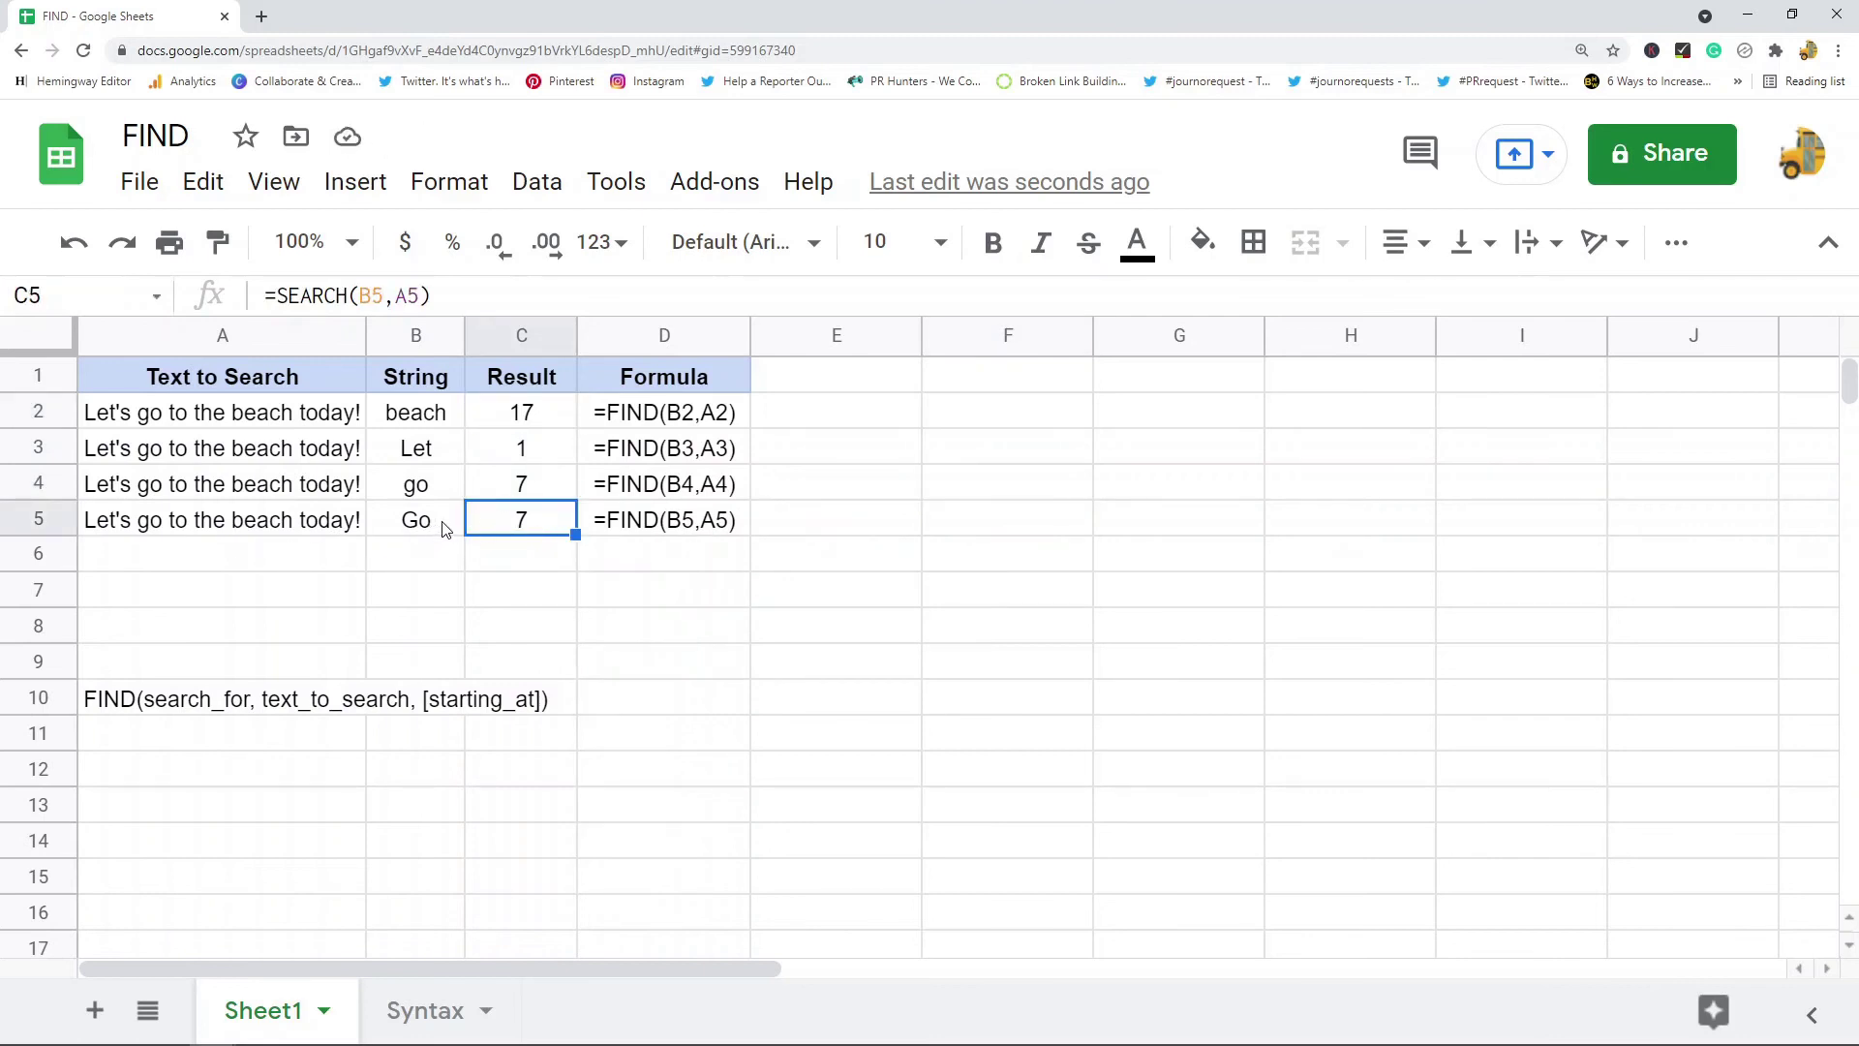
left_click(527, 425)
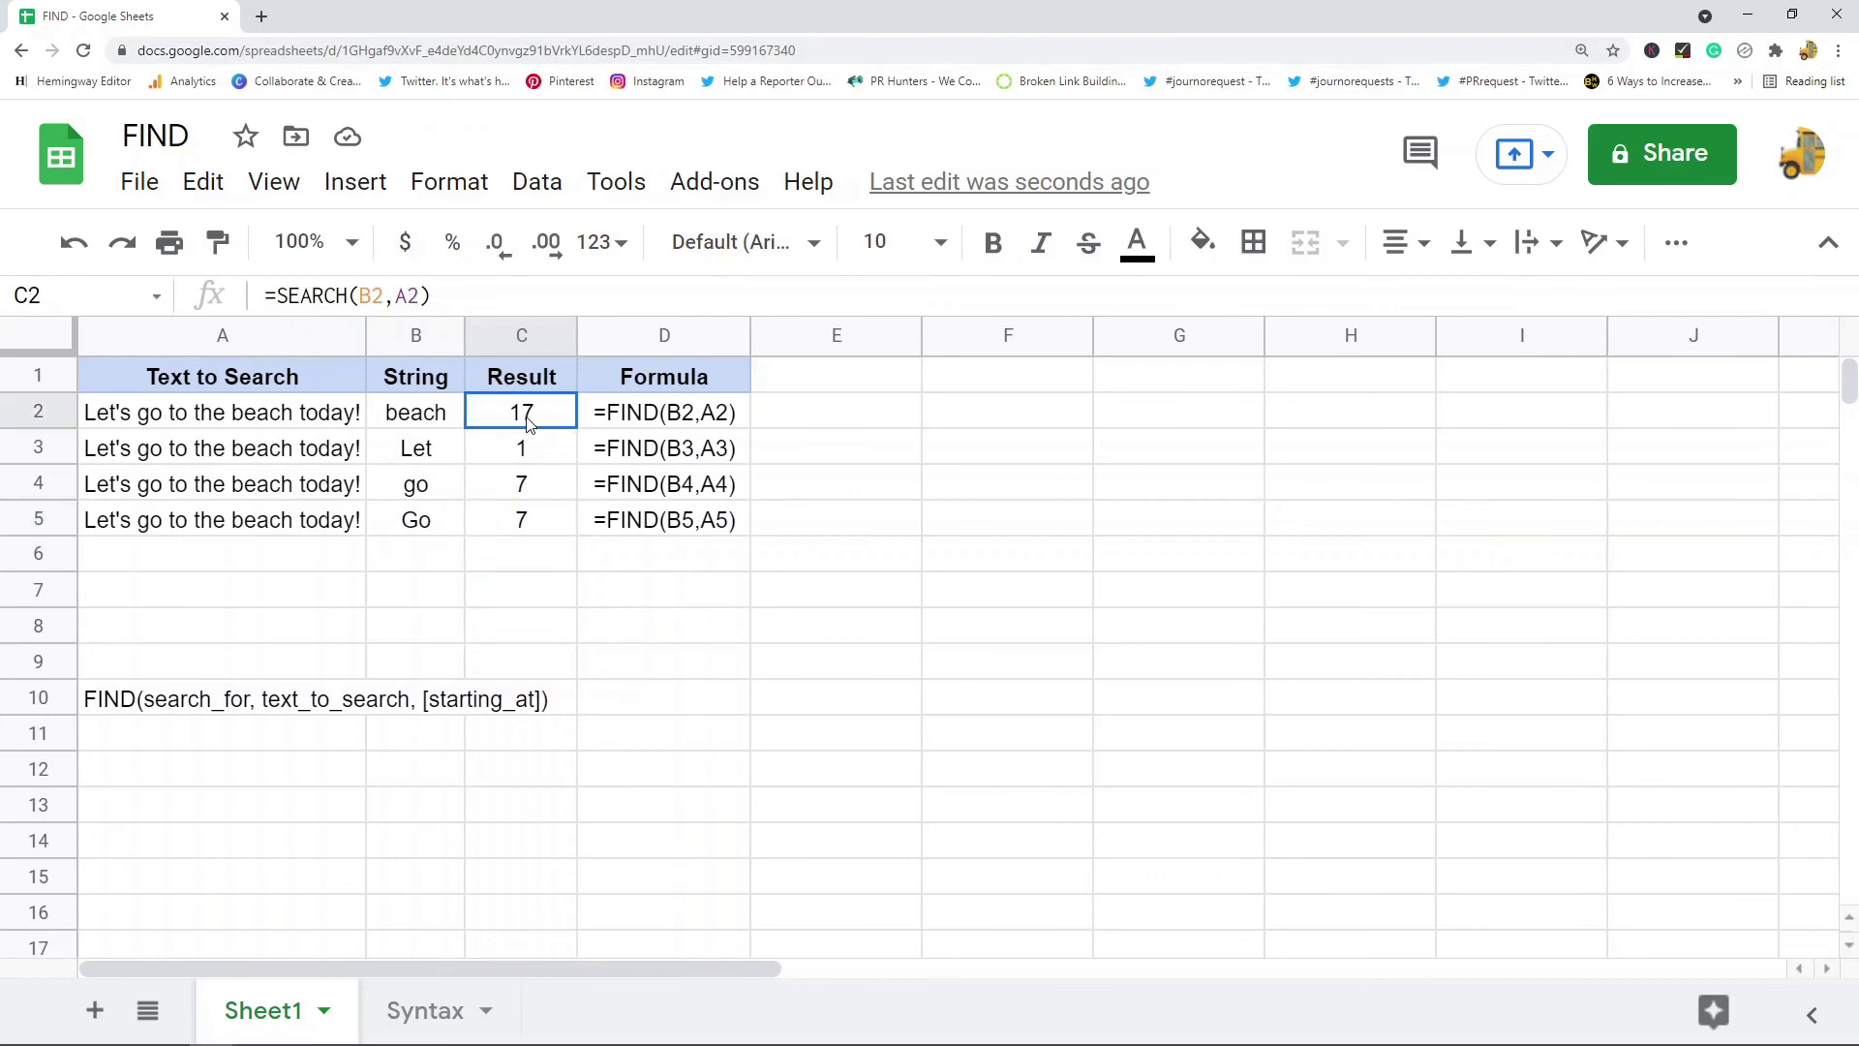
left_click(527, 524)
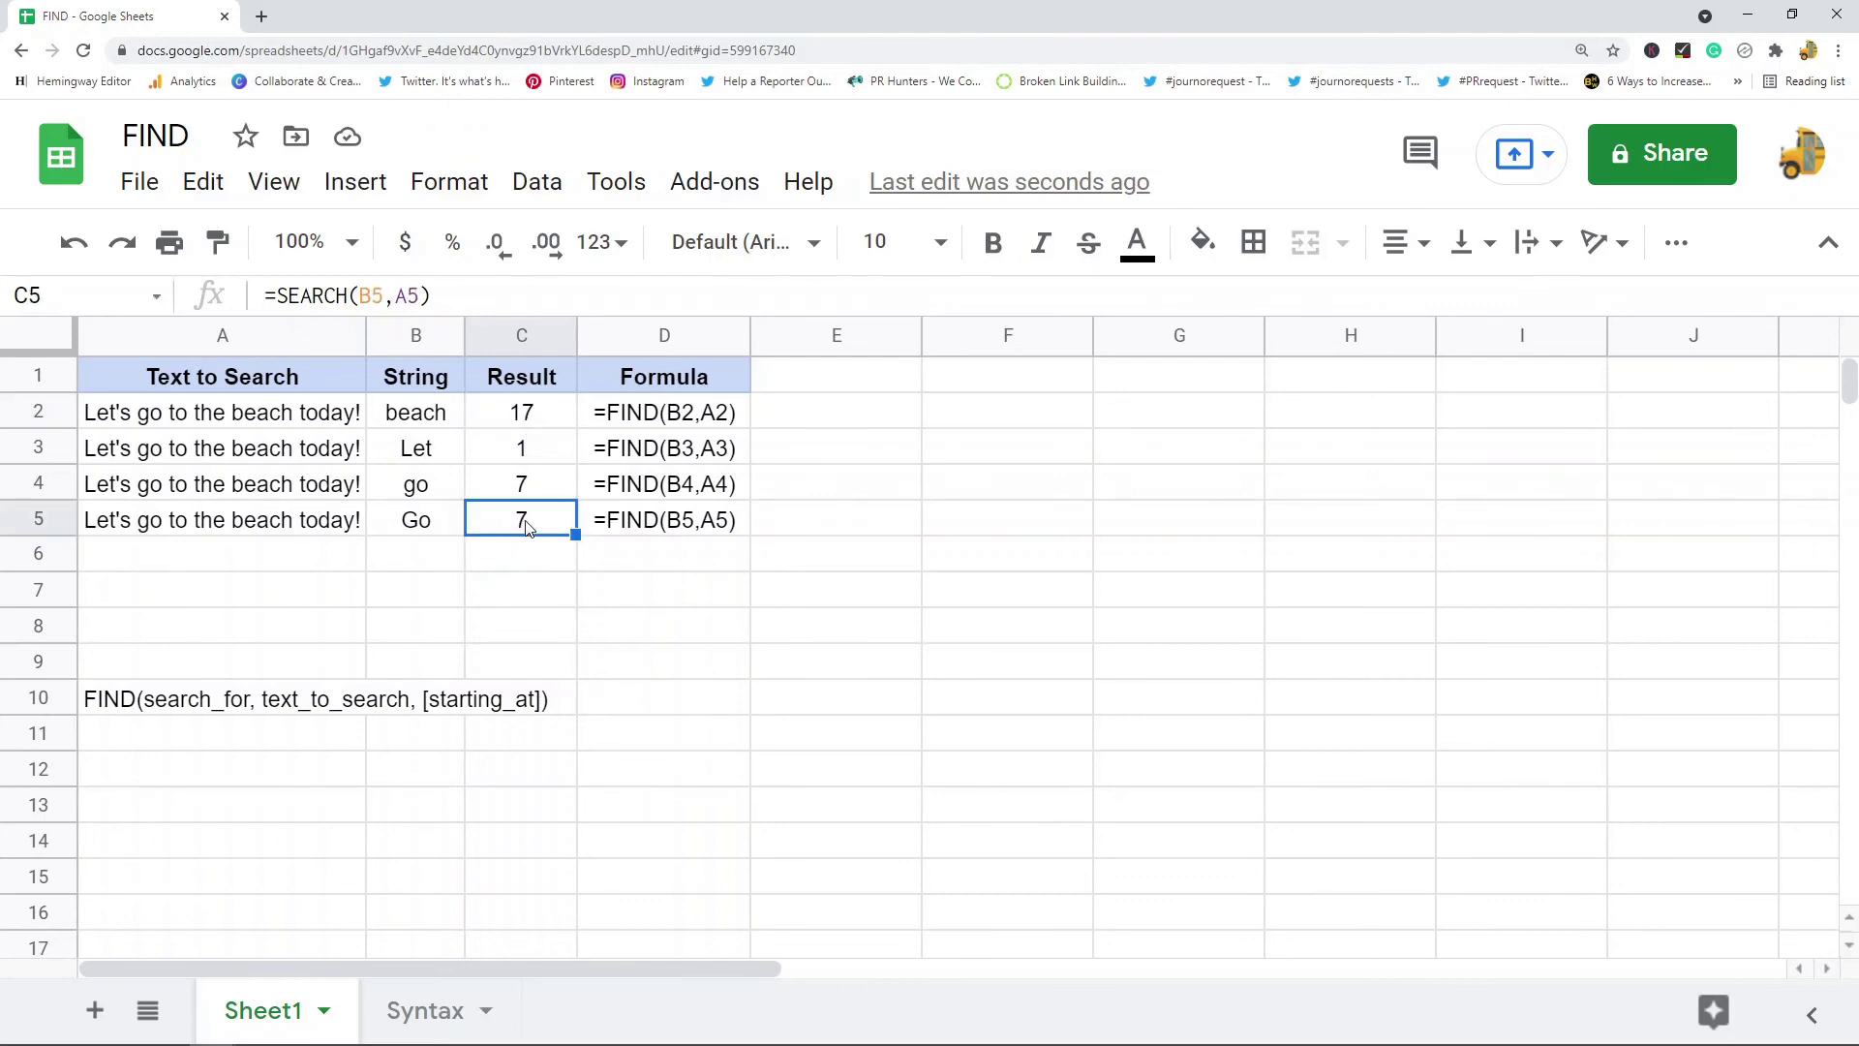